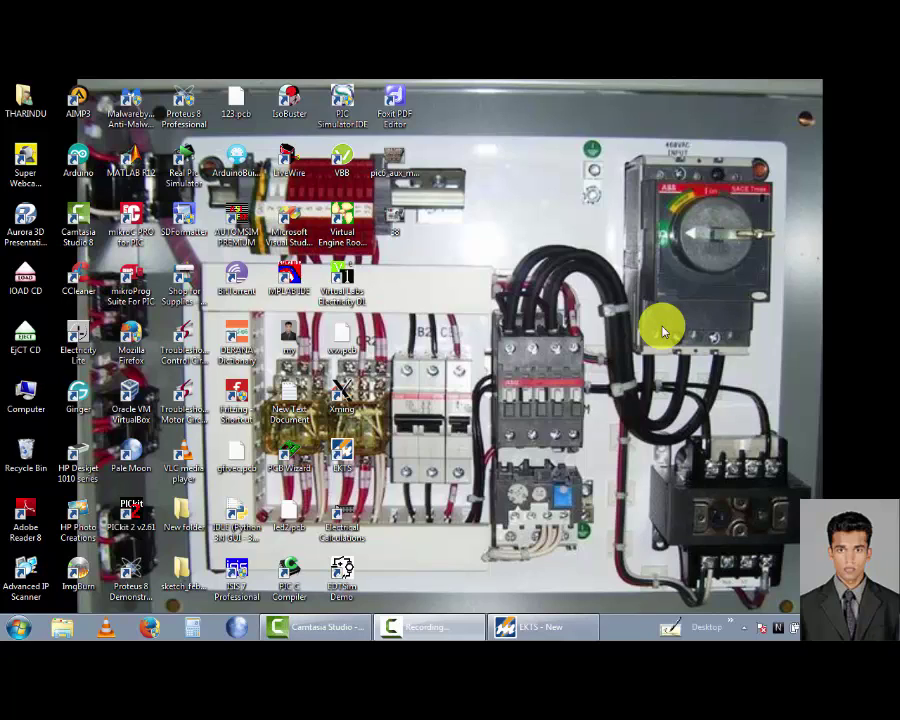
Step: Switch to EKTS, open the component library and place an L1 supply and a Neutral terminal across the top of the drawing
click(530, 627)
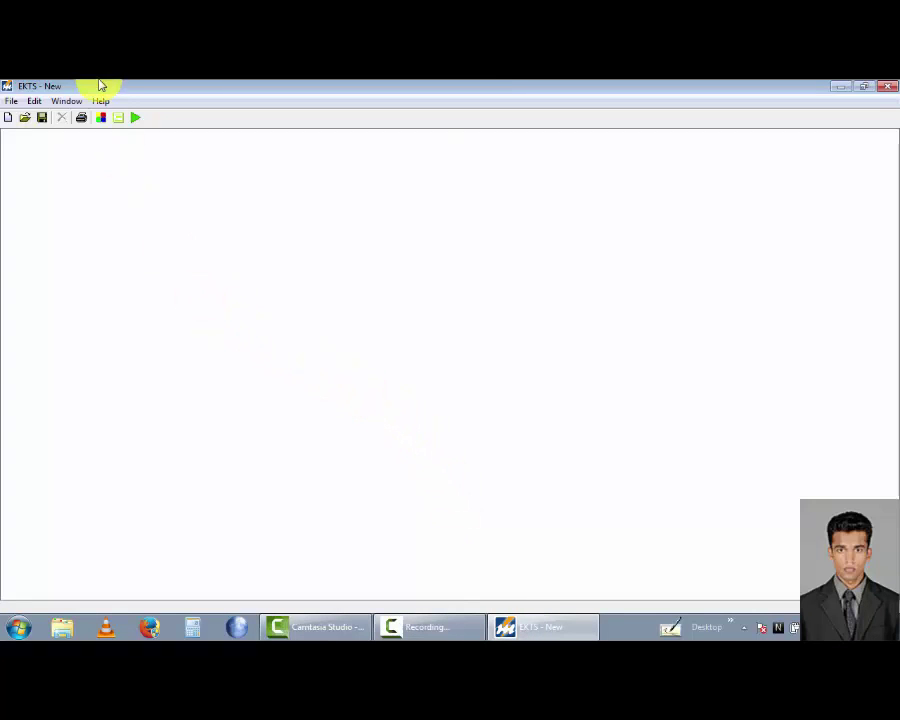
click(101, 117)
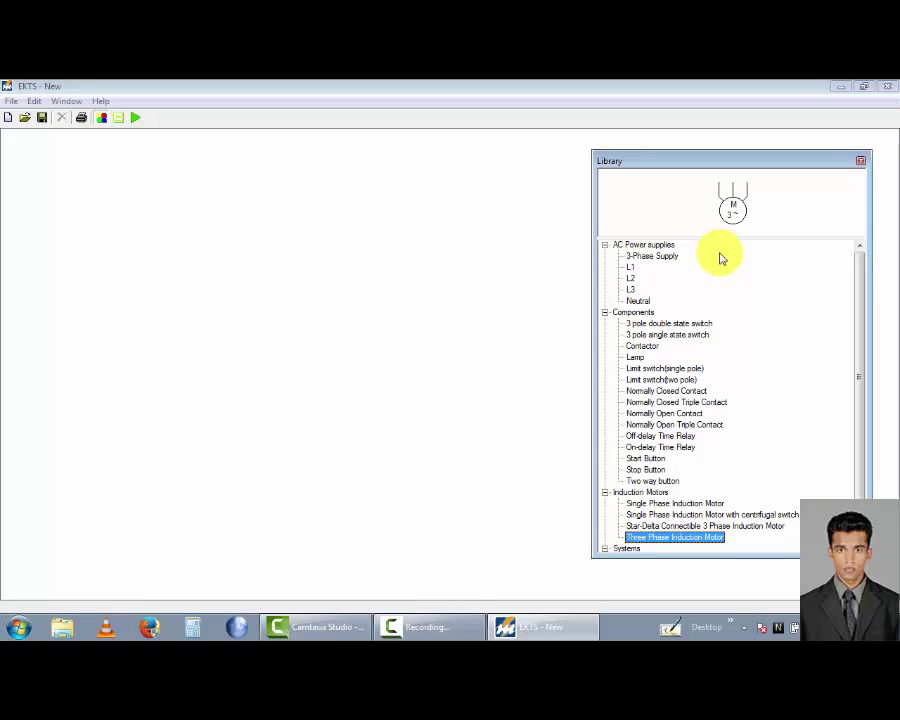
click(630, 267)
drag(10, 156, 65, 182)
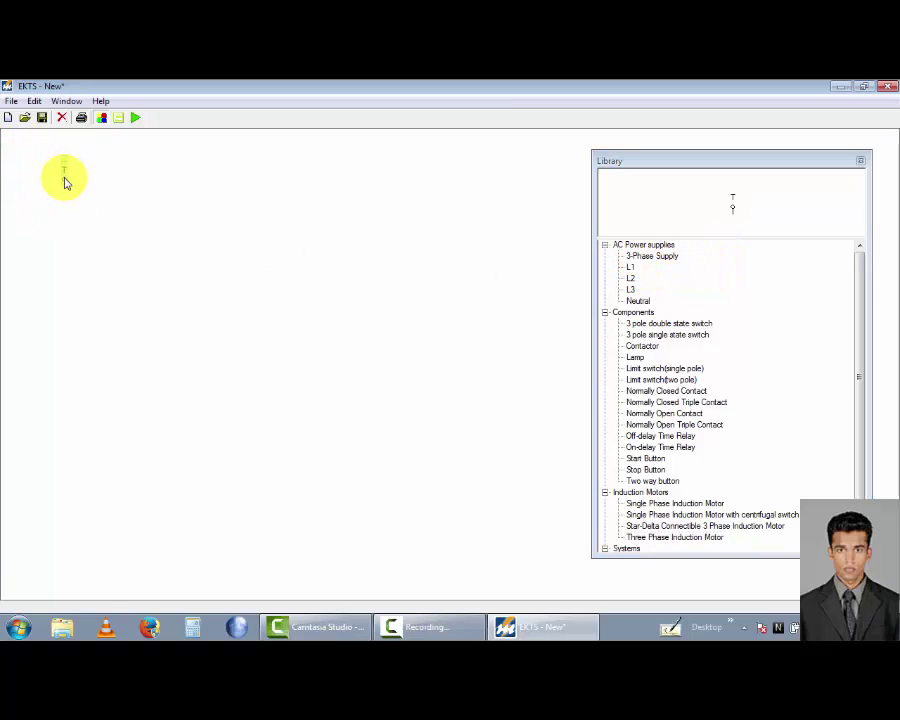
click(639, 301)
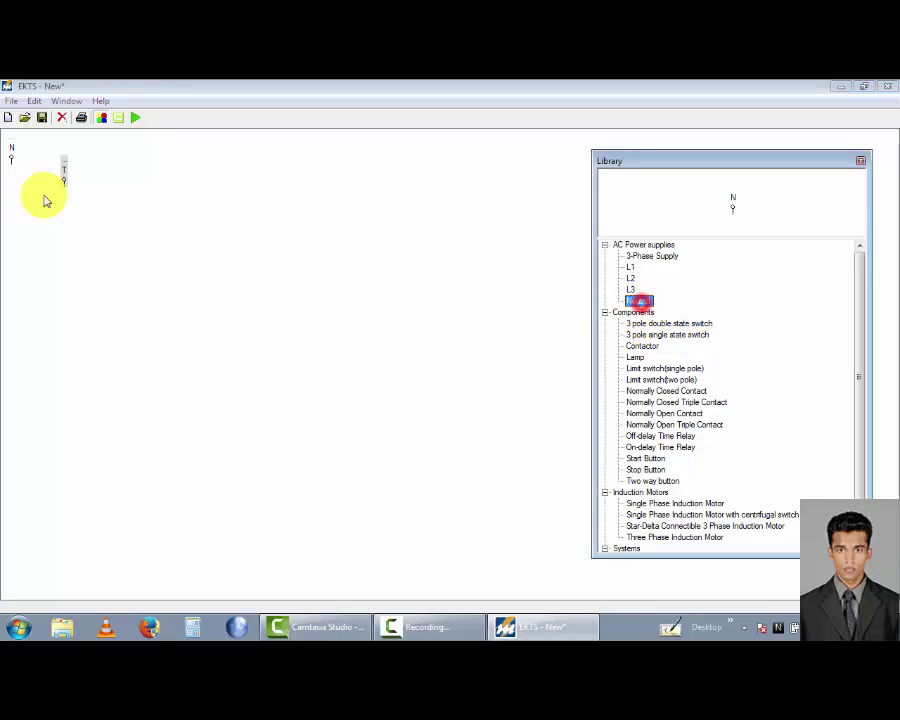
drag(16, 153, 254, 192)
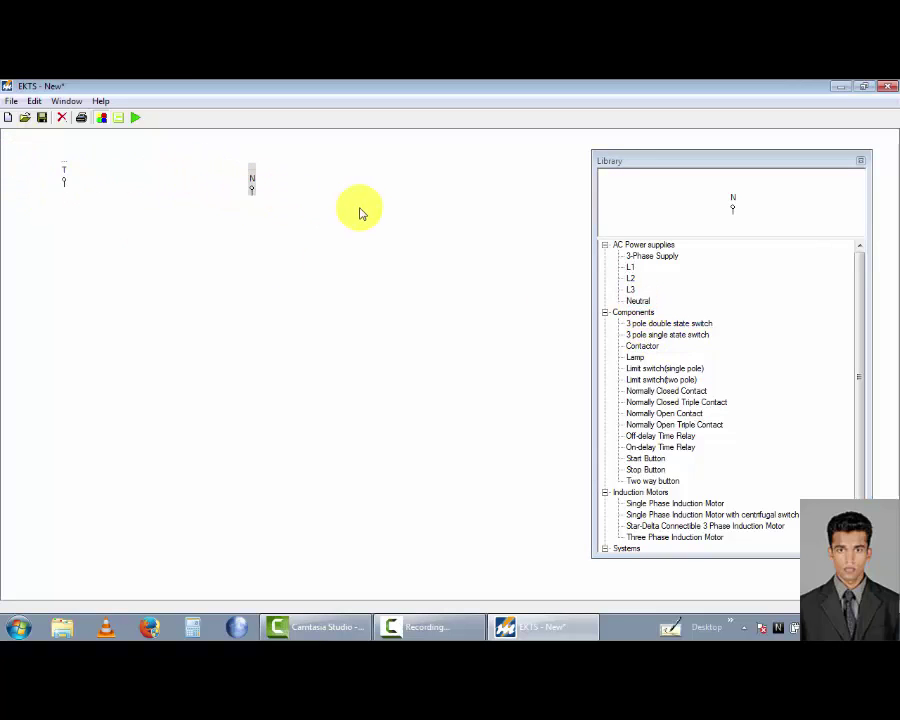
Step: Place a Stop Button below the L1 supply, rotate it 90 and another 180 degrees, and wire the supply to it
click(645, 469)
drag(16, 153, 70, 277)
right_click(67, 270)
click(111, 281)
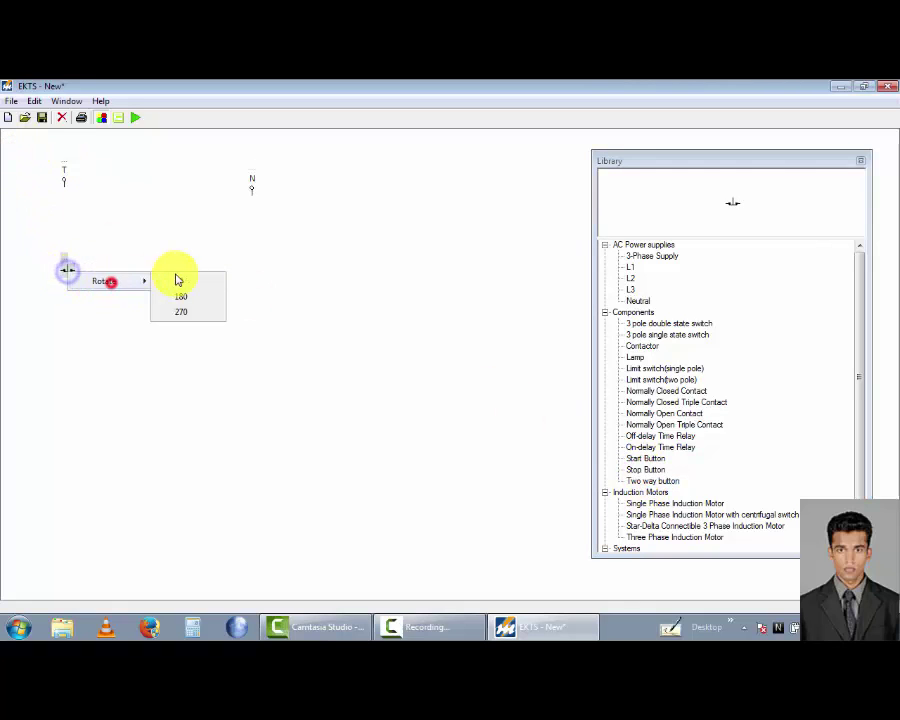
click(178, 281)
right_click(67, 268)
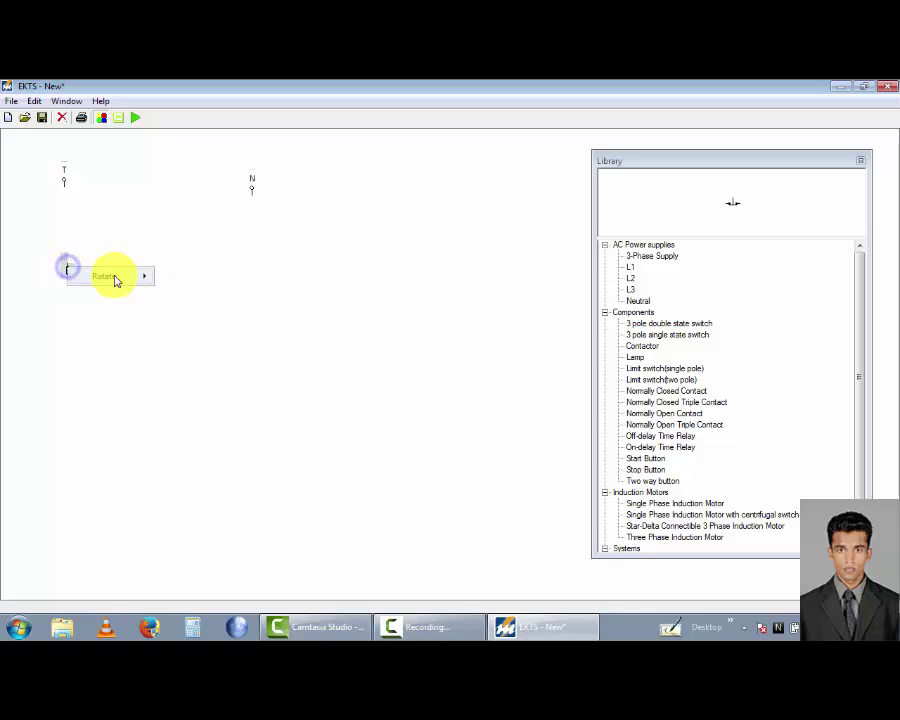
click(114, 276)
click(181, 293)
click(90, 245)
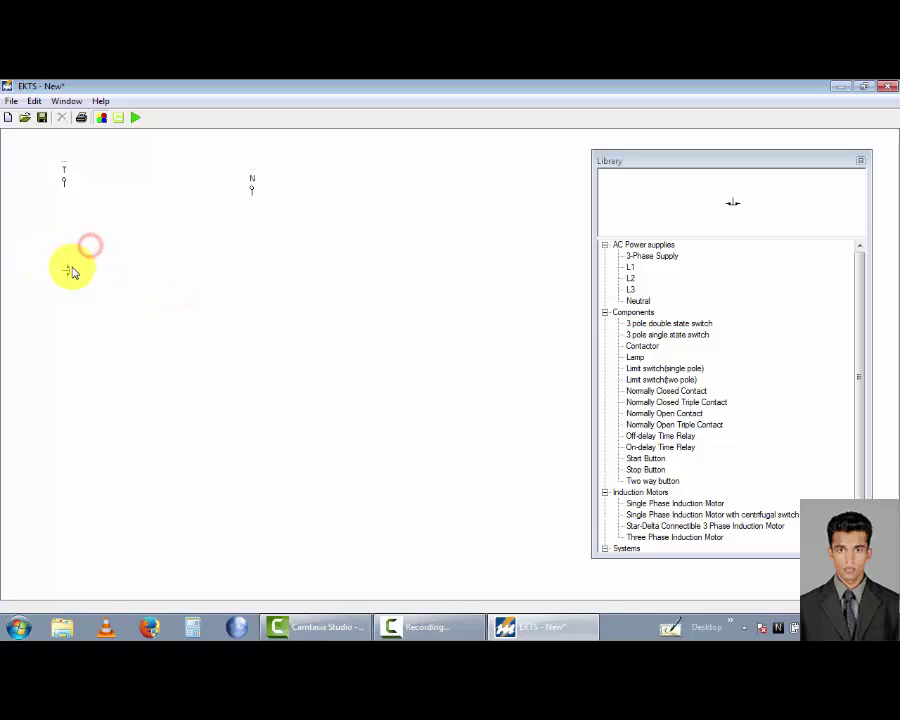
click(68, 267)
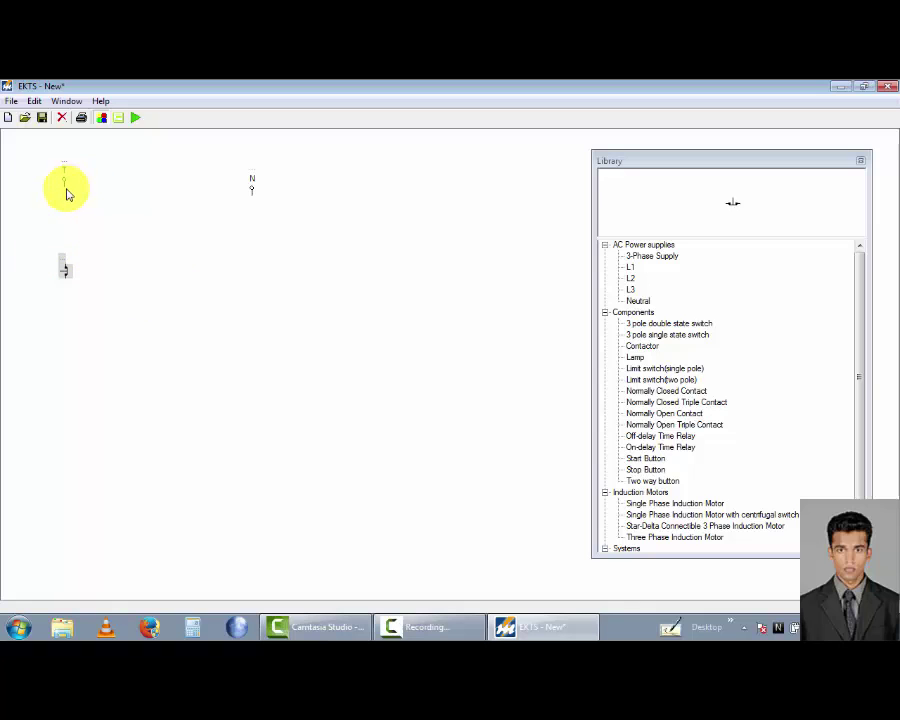
drag(67, 193, 66, 271)
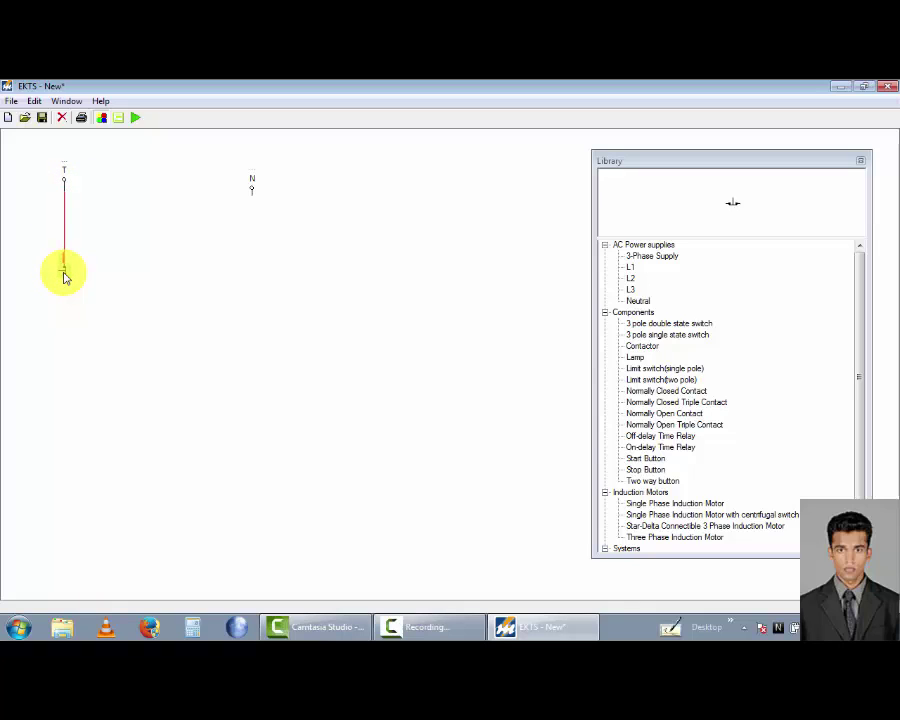
click(75, 279)
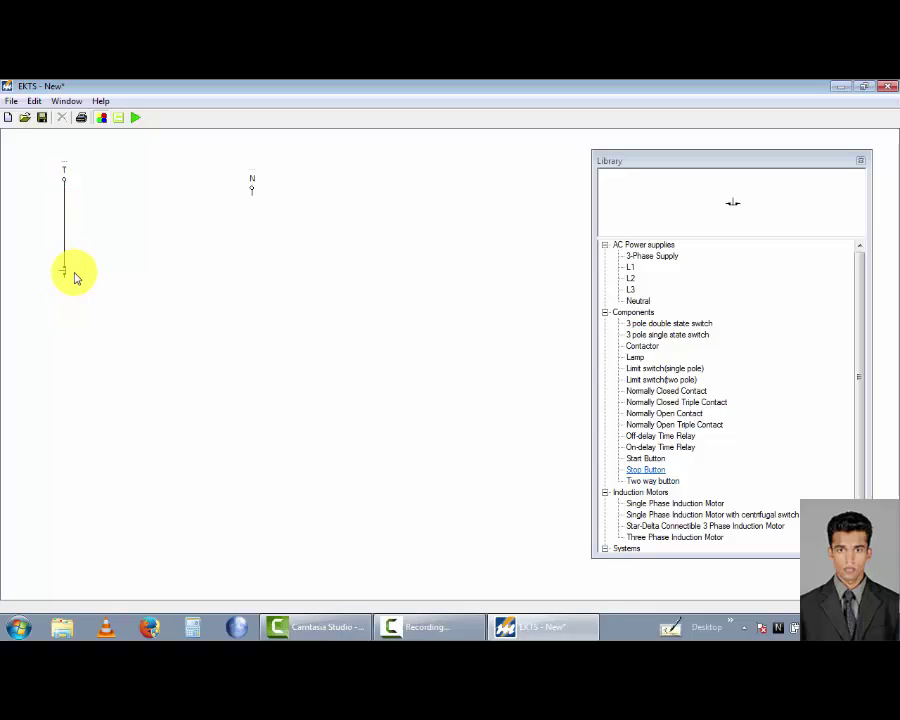
Step: Place a Start Button vertically below the stop button and wire the two in series
click(645, 458)
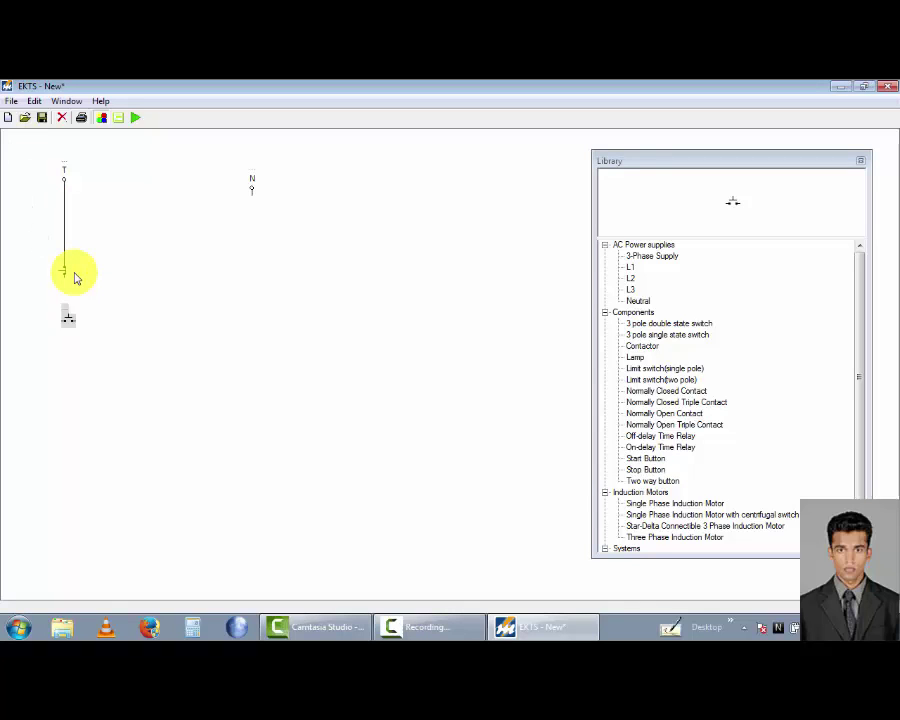
right_click(62, 352)
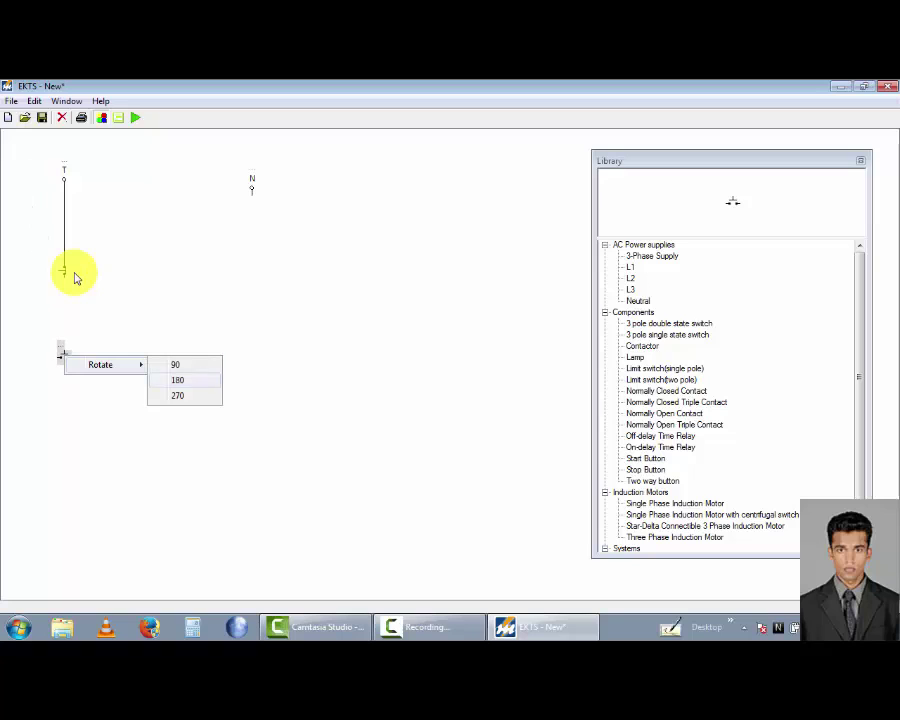
click(75, 279)
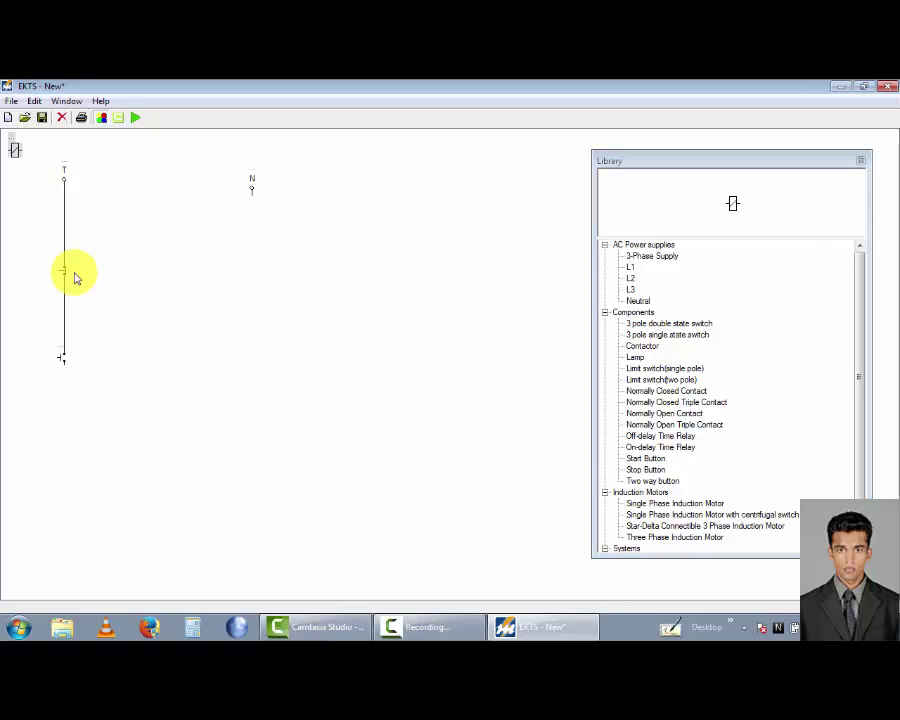
Step: Place a Contactor rotated 90 degrees below the start button and wire it between the start button and the Neutral terminal
drag(63, 428, 64, 453)
right_click(64, 454)
mouse_move(101, 462)
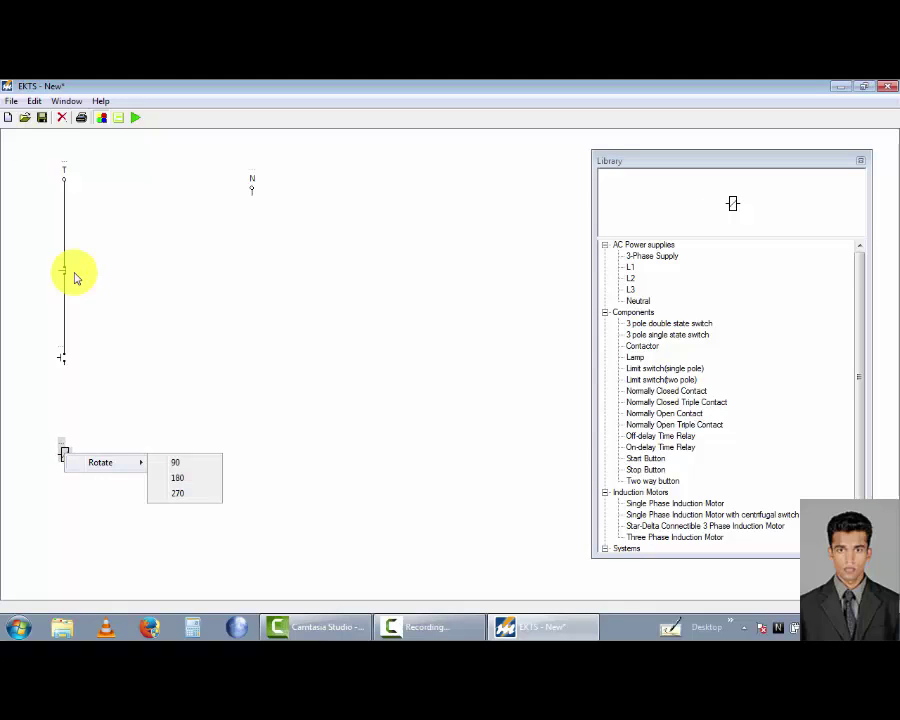
click(175, 462)
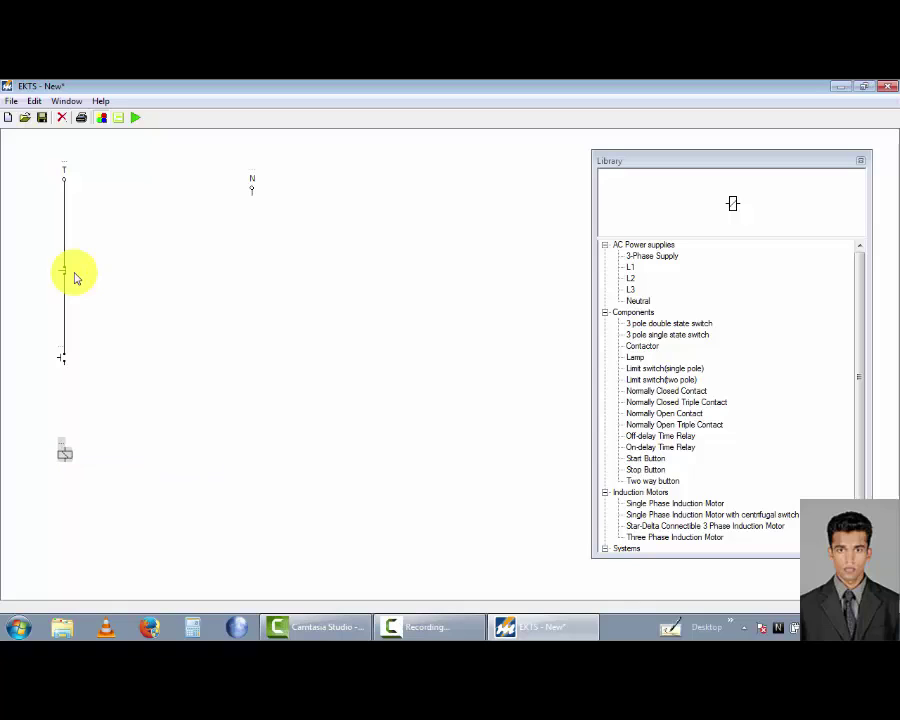
drag(64, 365, 65, 447)
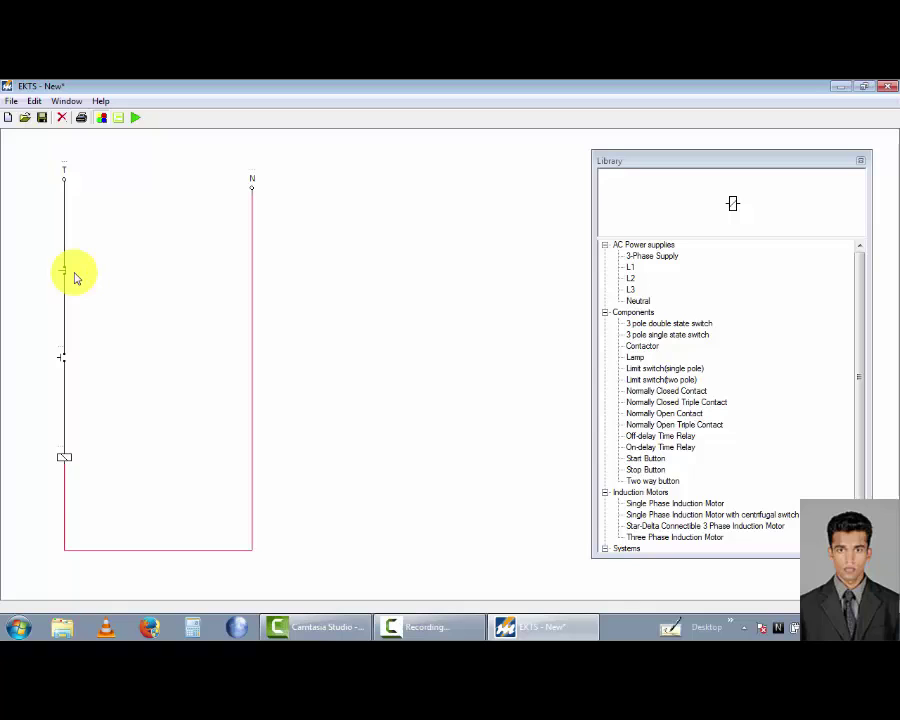
Step: Place two Normally Open Contacts between the start button and the neutral line, rotating the one nearer the start button 90 degrees
double_click(664, 413)
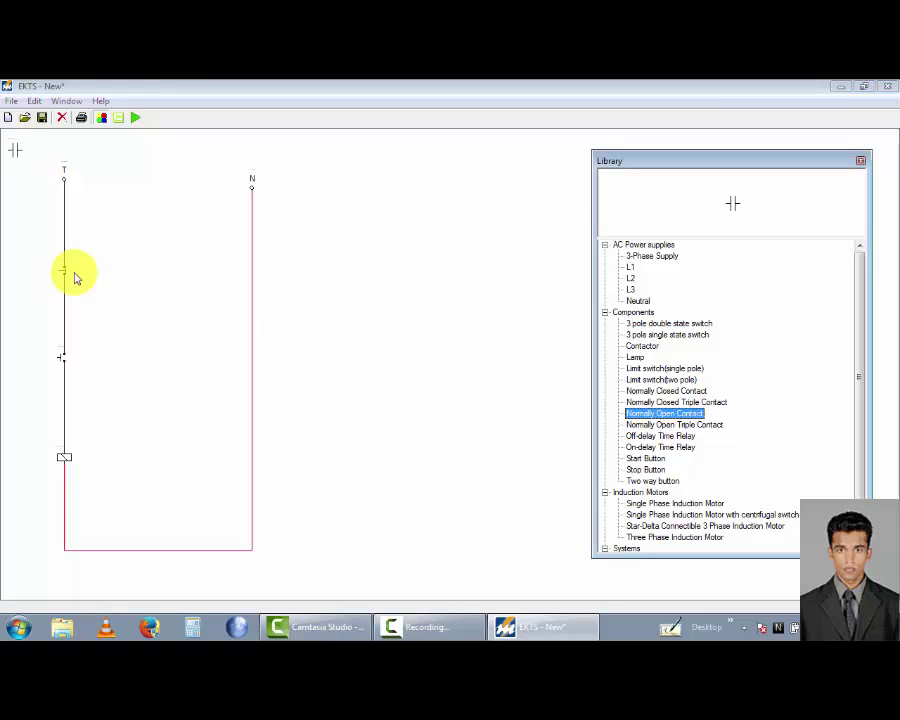
mouse_move(15, 150)
mouse_down()
mouse_move(46, 177)
mouse_move(125, 305)
mouse_move(119, 357)
mouse_move(132, 361)
mouse_up()
right_click(131, 359)
mouse_move(168, 368)
click(243, 368)
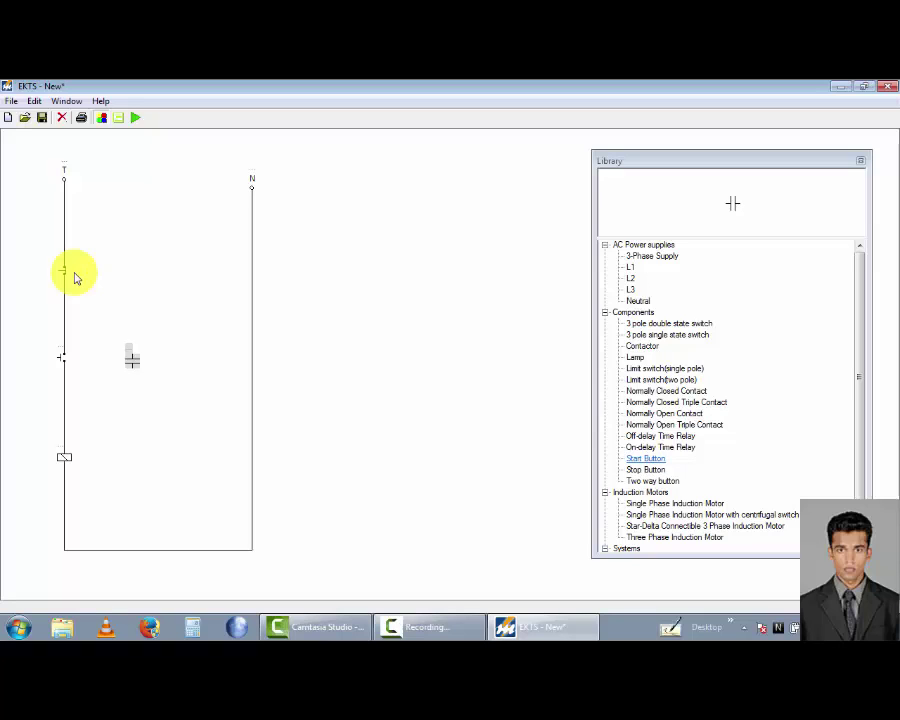
click(664, 413)
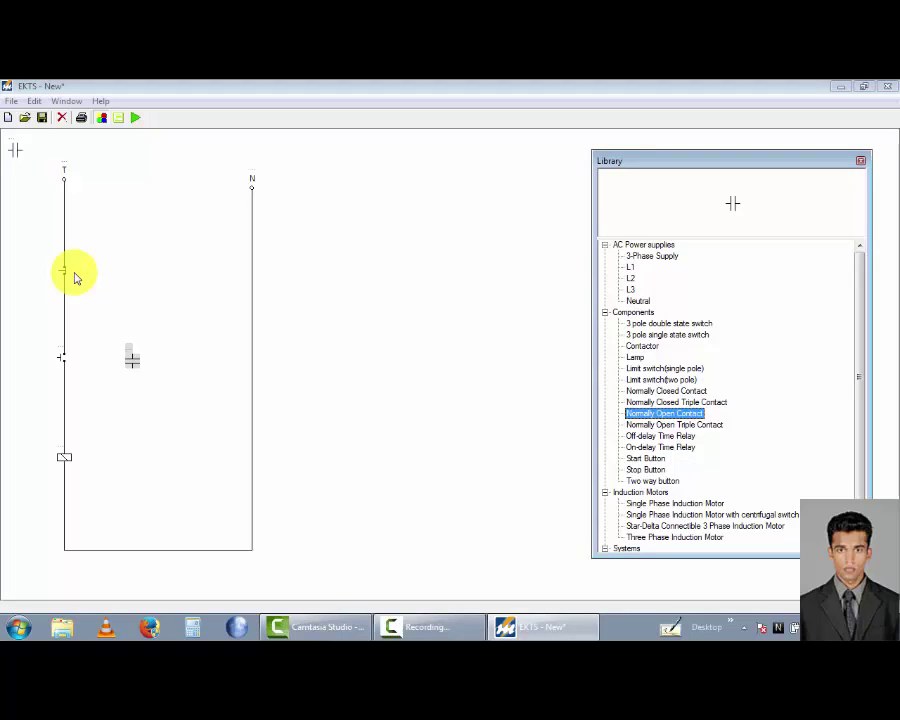
mouse_move(14, 150)
mouse_down()
mouse_move(222, 341)
mouse_move(212, 359)
mouse_up()
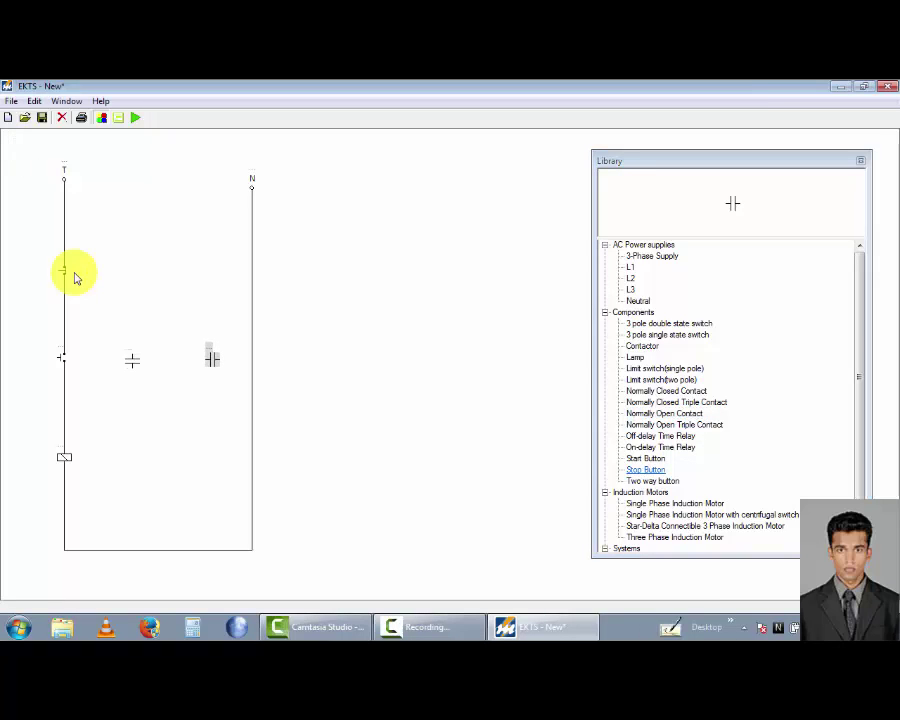
Step: Place a second Stop Button below the rotated normally open contact and turn it vertical, finishing with a 270 degree rotation
click(645, 470)
drag(14, 149, 135, 453)
right_click(135, 452)
mouse_move(173, 460)
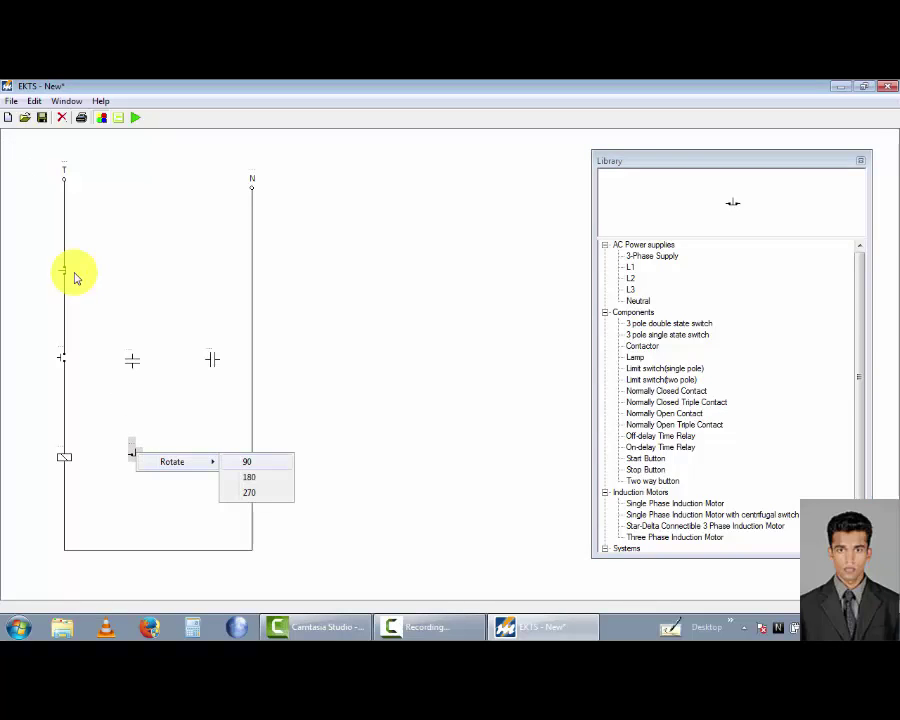
click(246, 460)
right_click(135, 452)
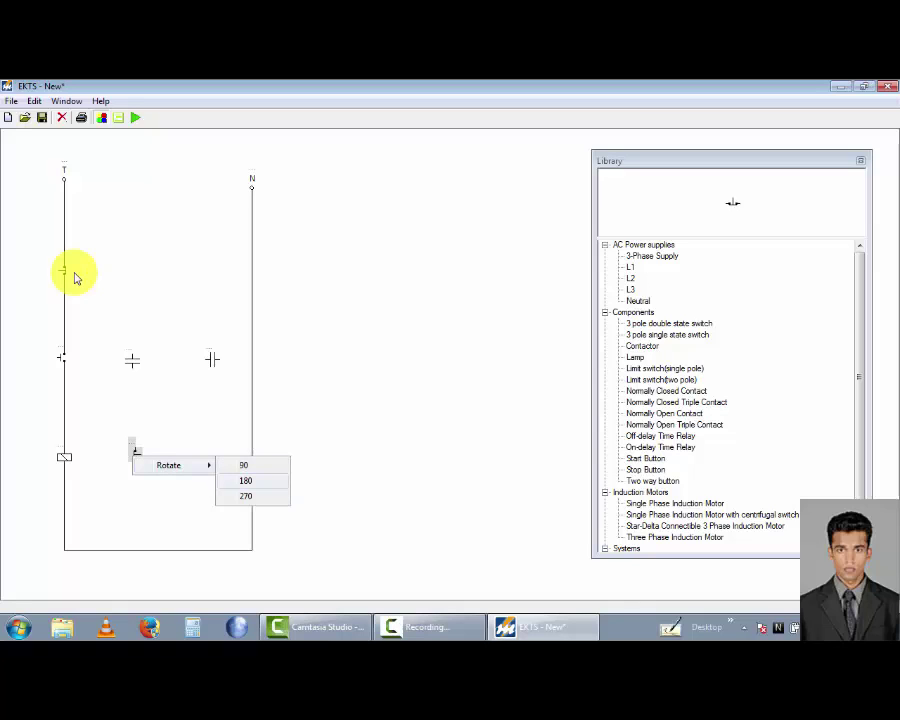
click(240, 496)
right_click(135, 452)
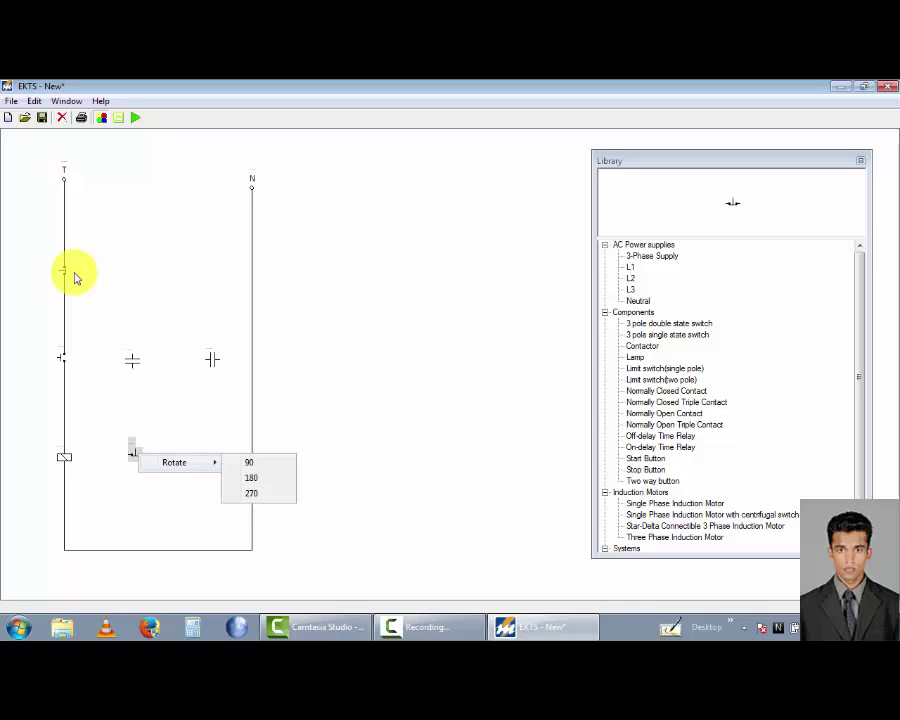
click(250, 492)
Step: Nudge the second stop button up until it sits closely below and in line with the rotated normally open contact
key(Up)
key(Up)
key(Up)
key(Up)
key(Up)
key(Up)
key(Up)
key(Up)
key(Up)
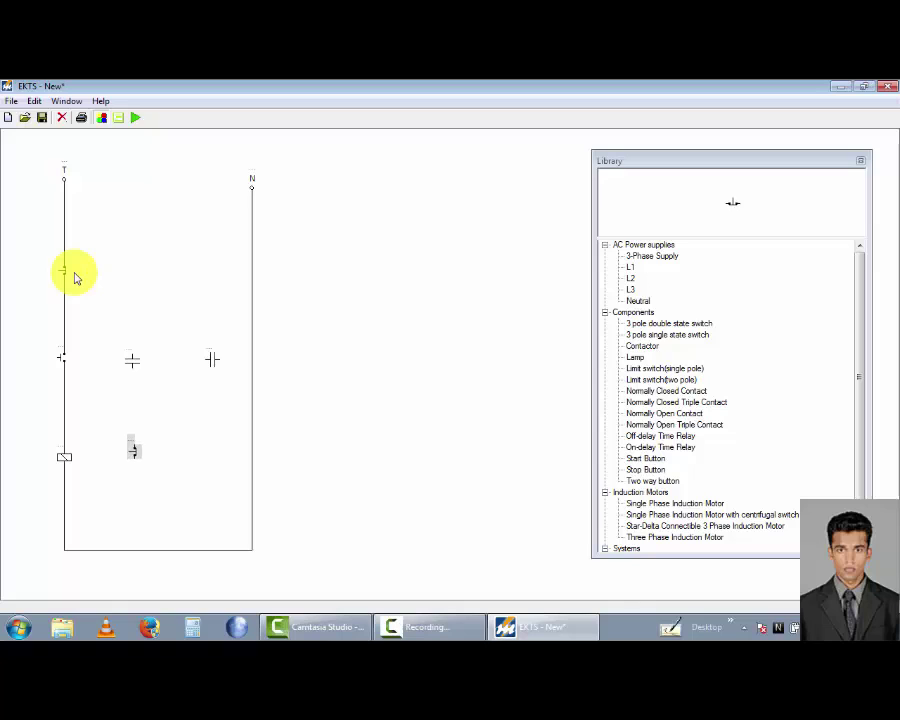
key(Left)
key(Left)
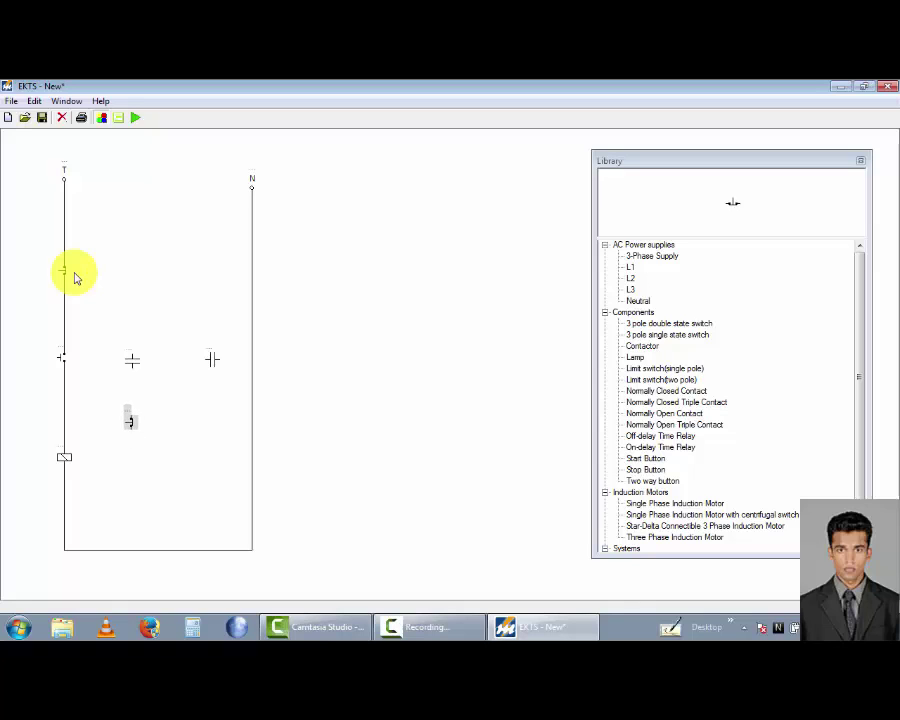
key(Right)
Step: Move the contactor further down its branch and realign it with the start button above
key(Down)
key(Down)
key(Down)
key(Down)
key(Down)
key(Down)
key(Down)
key(Down)
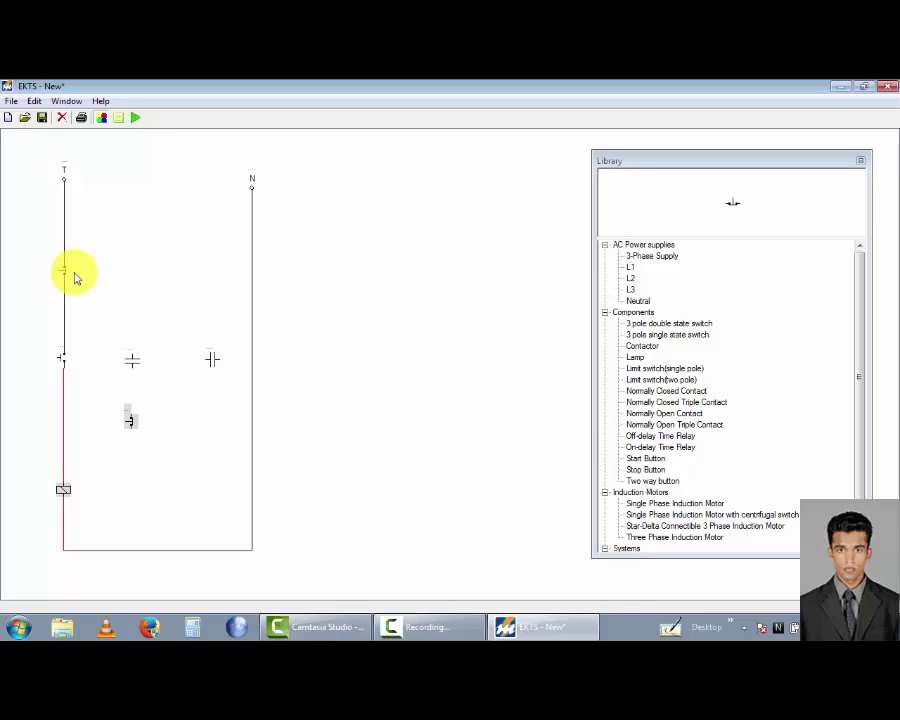
key(Right)
click(74, 278)
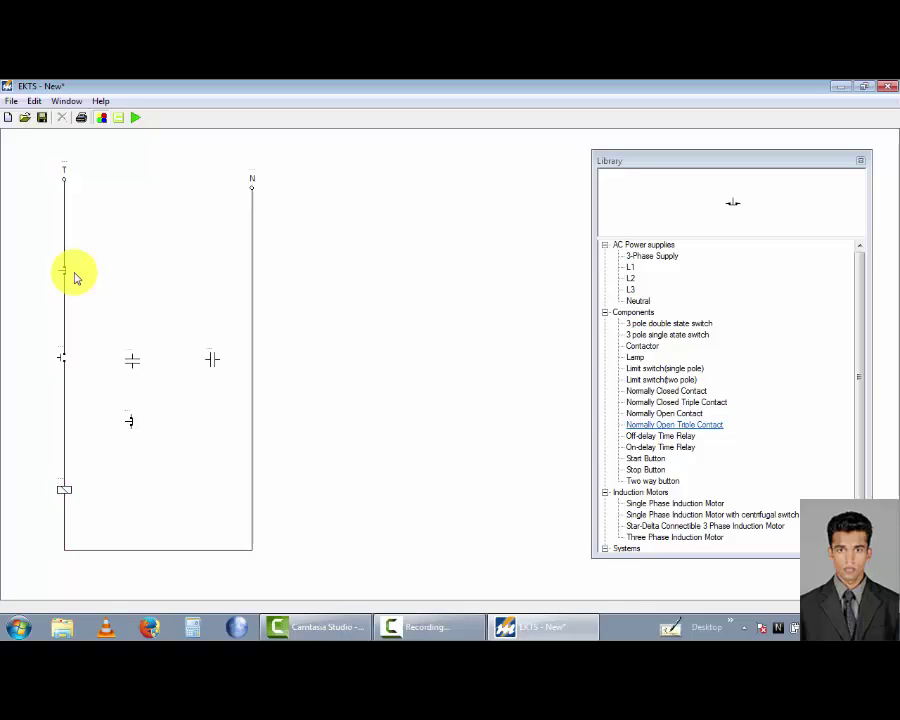
Step: Place a second Contactor in the lower part of the circuit, between the first contactor and the neutral line
double_click(642, 346)
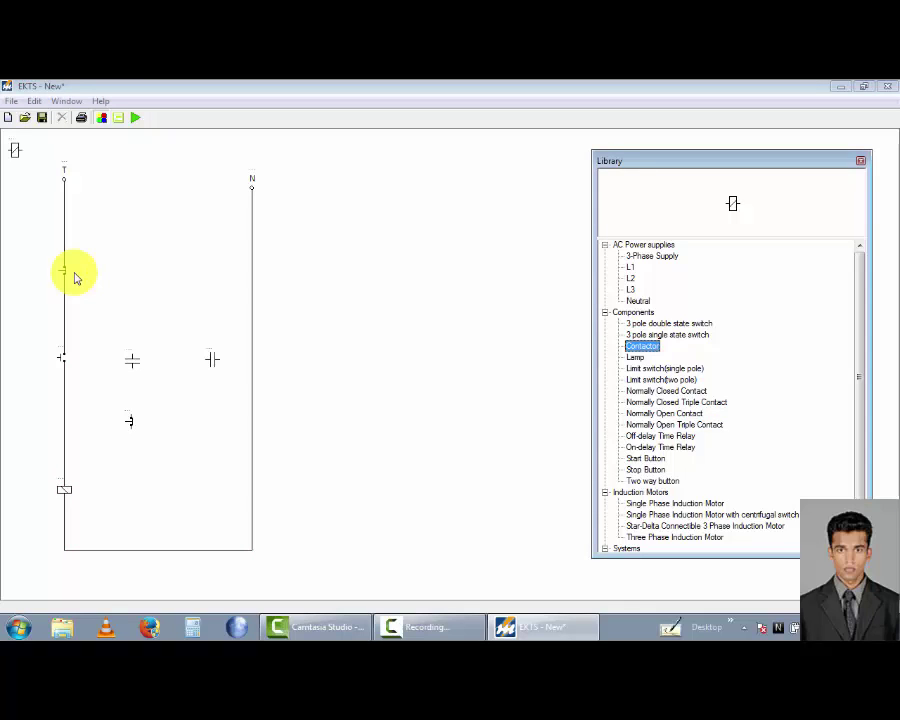
mouse_move(15, 150)
mouse_down()
mouse_move(191, 501)
mouse_move(177, 497)
mouse_up()
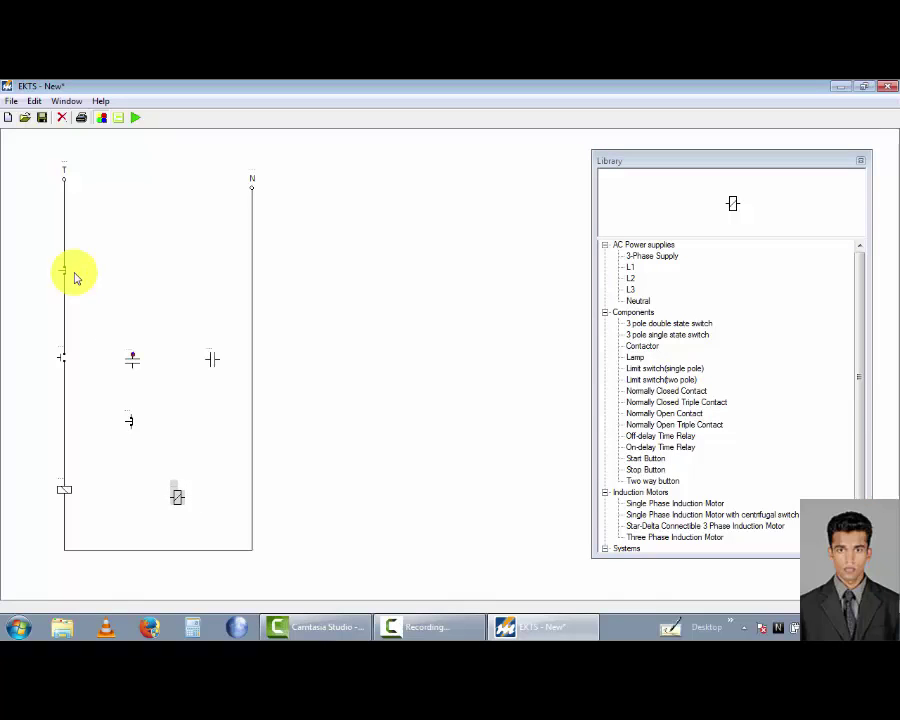
Step: Wire the rotated normally open contact from a junction below the first stop button down to the second stop button
mouse_move(132, 354)
mouse_down()
mouse_move(133, 296)
mouse_move(71, 299)
mouse_move(65, 314)
mouse_up()
key(Return)
drag(100, 350, 100, 314)
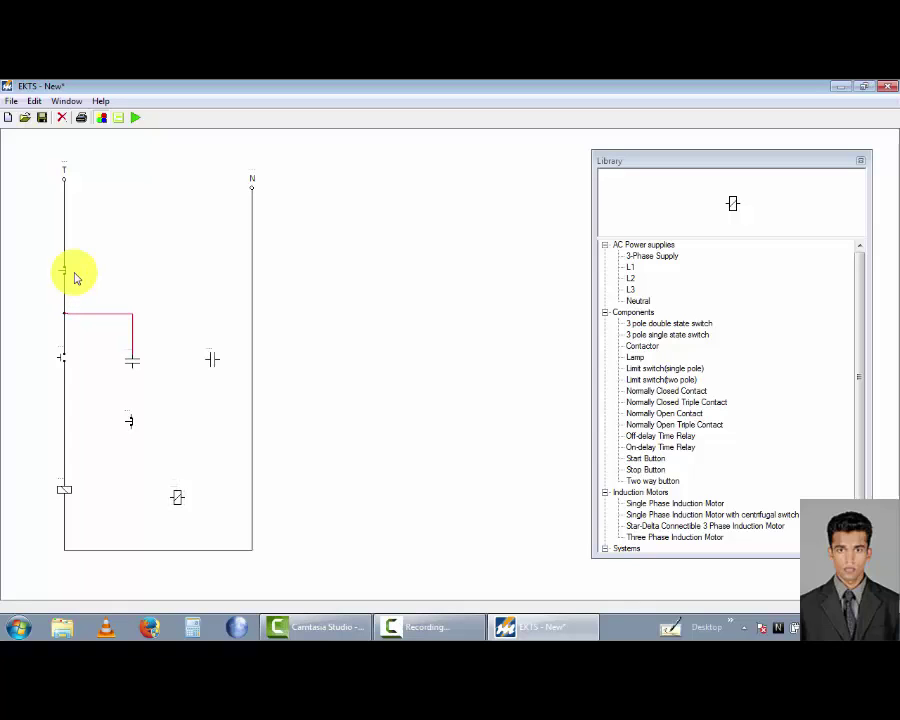
drag(132, 368, 133, 421)
click(165, 415)
Step: Add a second Start Button below the second stop button and move that stop button up closer to the contact
double_click(645, 458)
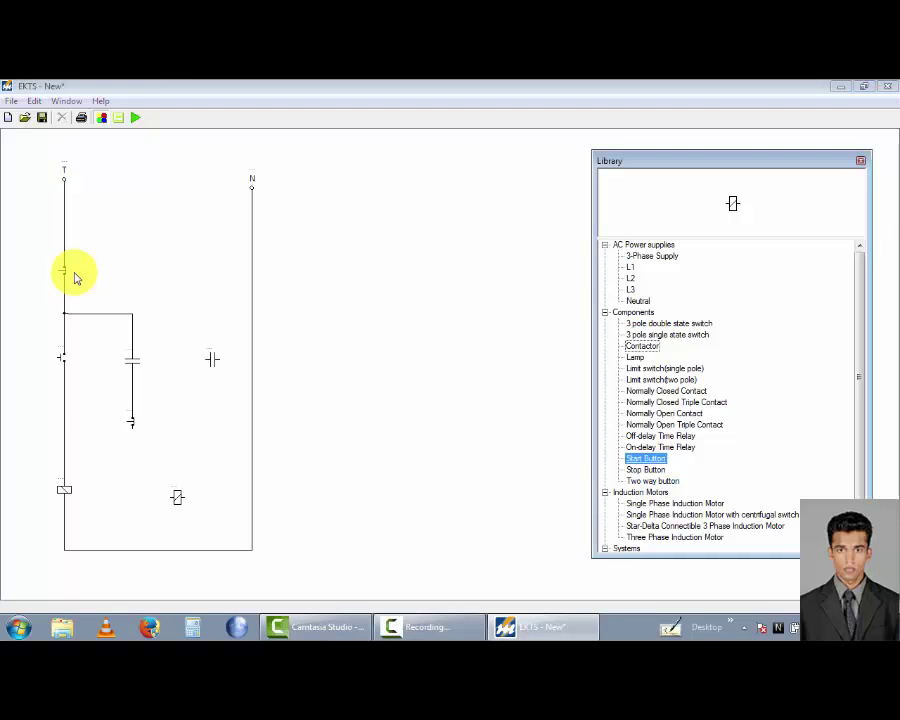
mouse_move(15, 147)
mouse_down()
mouse_move(78, 365)
mouse_move(136, 457)
mouse_move(133, 400)
mouse_up()
click(76, 279)
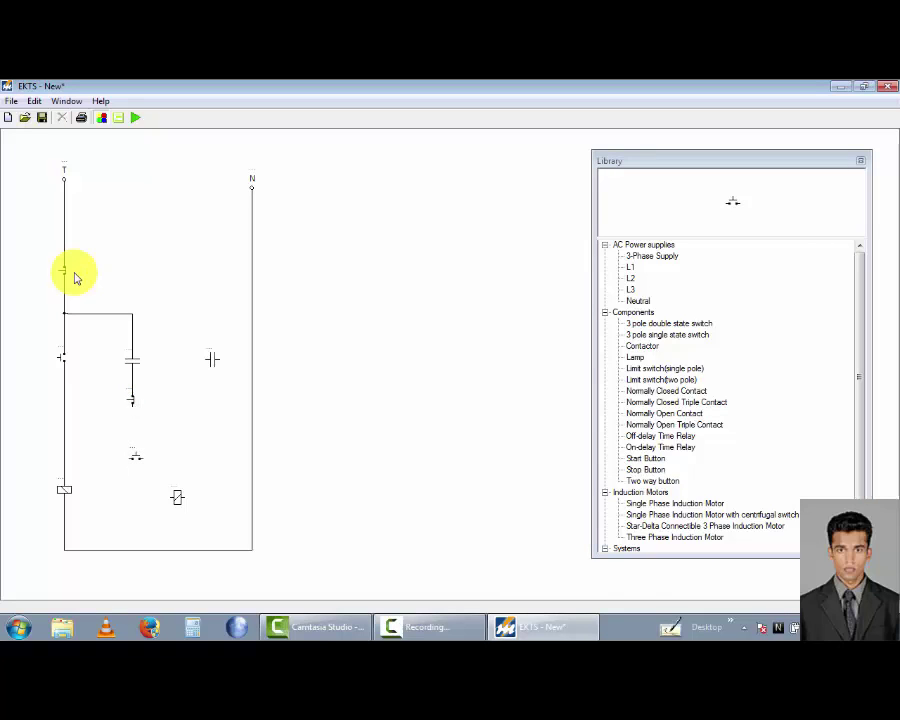
Step: Rotate the second start button 270 degrees, align it under the second stop button and wire the two together
right_click(135, 454)
mouse_move(171, 463)
click(247, 493)
key(Up)
key(Up)
click(76, 279)
drag(132, 407, 131, 444)
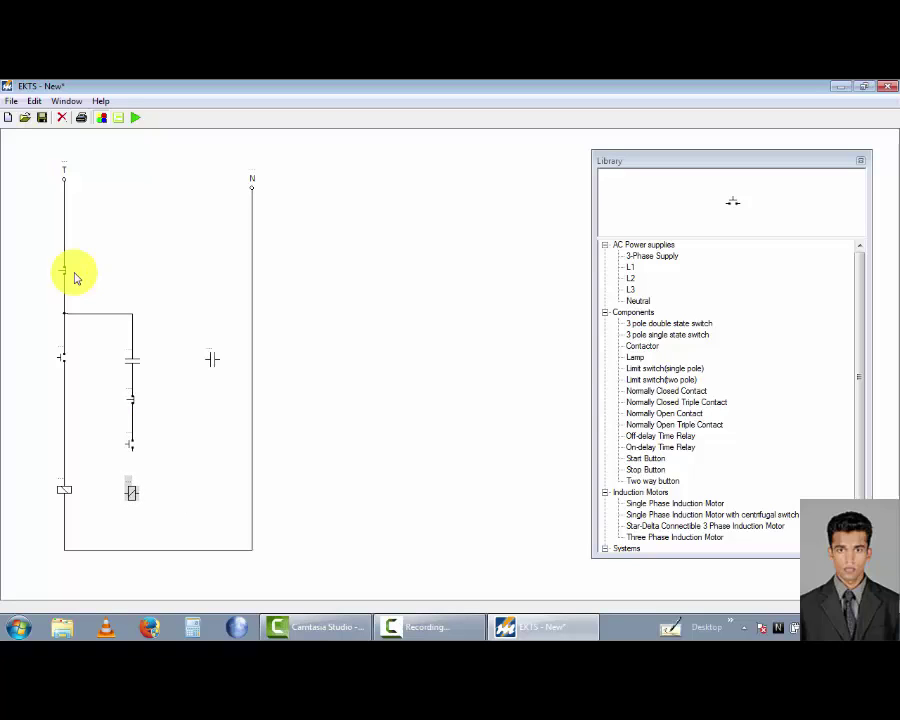
Step: Rotate the second contactor 90 degrees, align it below the second start button and wire it down to the neutral line
right_click(132, 494)
mouse_move(167, 502)
click(243, 502)
key(Right)
key(Down)
key(Right)
key(Escape)
Step: Move the unwired normally open contact beside the second start button, rotate it 90 degrees and wire its upper end to the line above that button
mouse_move(212, 360)
mouse_down()
mouse_move(195, 449)
mouse_move(171, 450)
mouse_move(177, 446)
mouse_up()
right_click(176, 441)
mouse_move(211, 450)
click(287, 450)
click(74, 278)
mouse_move(176, 437)
mouse_down()
mouse_move(168, 424)
mouse_move(132, 415)
mouse_up()
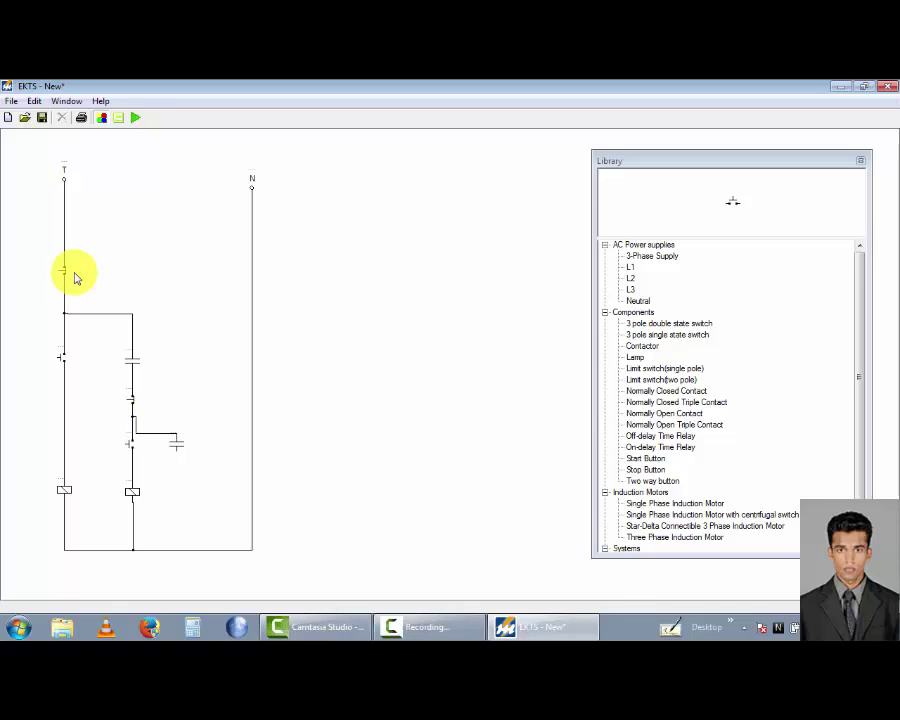
Step: Wire the lower end of the contact beside the second start button to the line below that button and straighten its wiring
mouse_move(157, 433)
mouse_down()
mouse_move(157, 416)
mouse_move(177, 470)
mouse_move(133, 468)
mouse_move(156, 455)
mouse_move(156, 467)
mouse_up()
click(195, 430)
click(190, 482)
Step: Add the description text "Control circuit" between the L1 and neutral terminals
key(alt+e)
click(34, 101)
click(86, 117)
drag(37, 138, 167, 184)
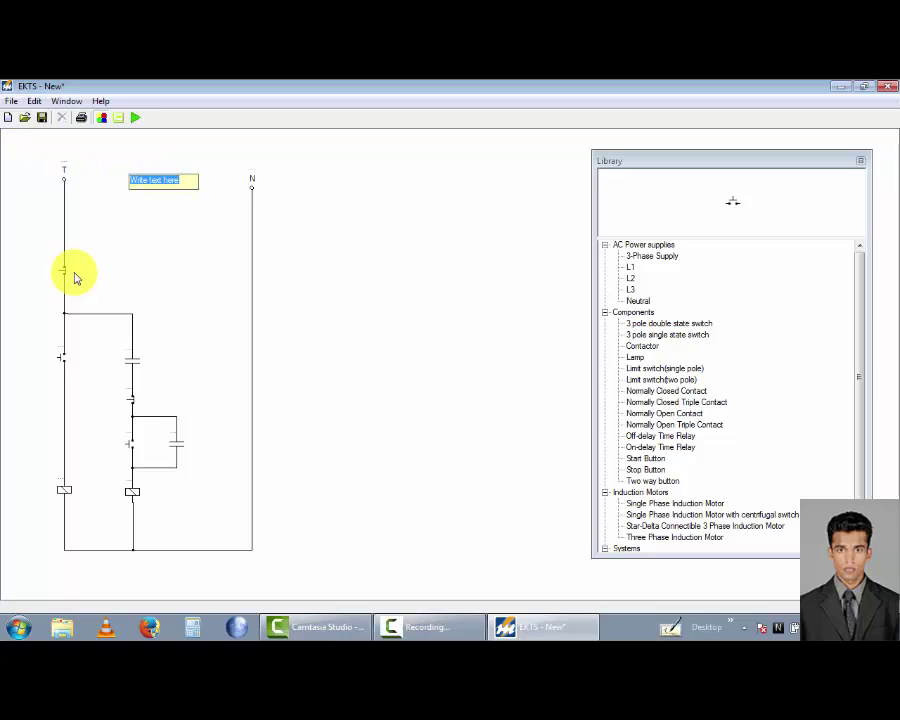
key(BackSpace)
text(Control circuit)
click(75, 278)
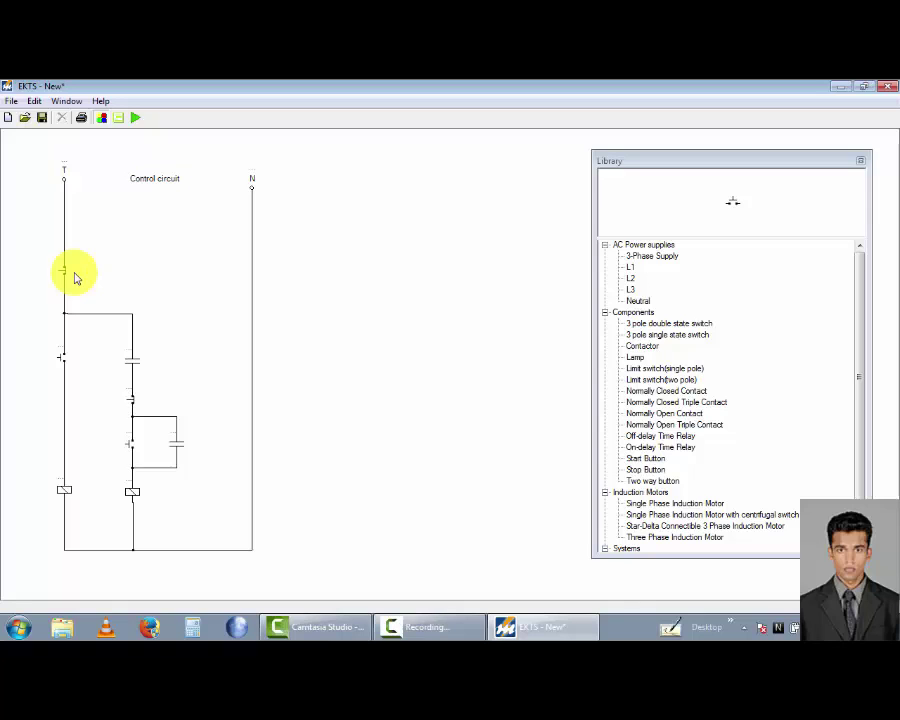
Step: Label the first contactor K1 and the second contactor K2
key(Tab)
text(K1)
key(Return)
text(K2)
key(Return)
Step: Label the first branch's stop and start buttons OFF and ON1, and the second branch's OFF2 and ON2
double_click(74, 273)
text(o)
key(Return)
key(Tab)
text(on1)
key(Return)
key(Tab)
text(off2)
key(Return)
click(130, 433)
text(on2)
key(Return)
Step: Assign the contact above OFF2 to contactor K1 and the contact beside ON2 to contactor K2
key(Tab)
key(alt+Down)
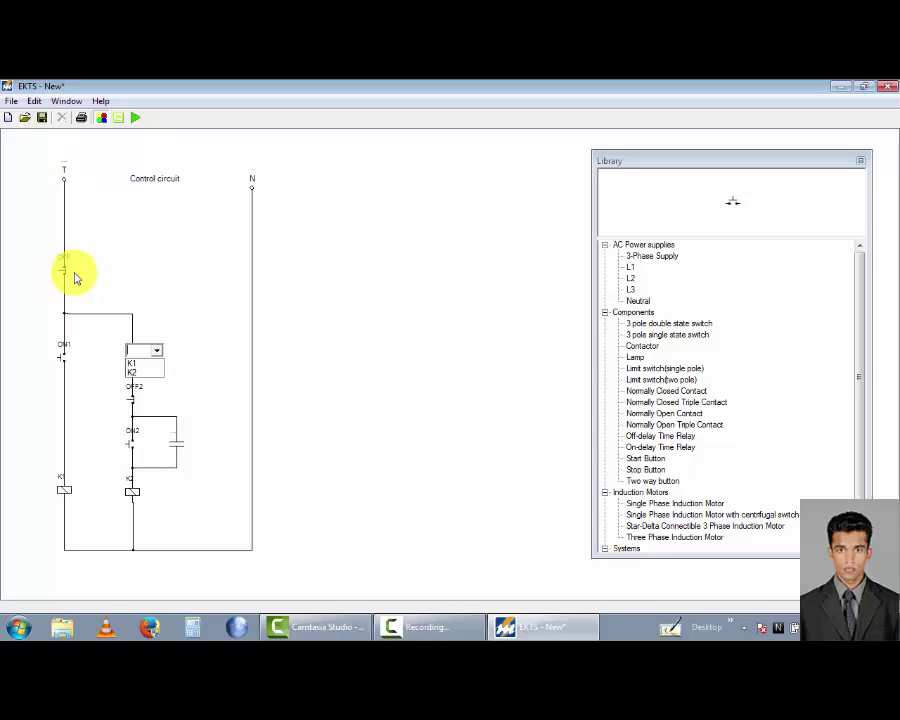
key(Down)
key(Return)
key(Return)
key(Tab)
key(alt+Down)
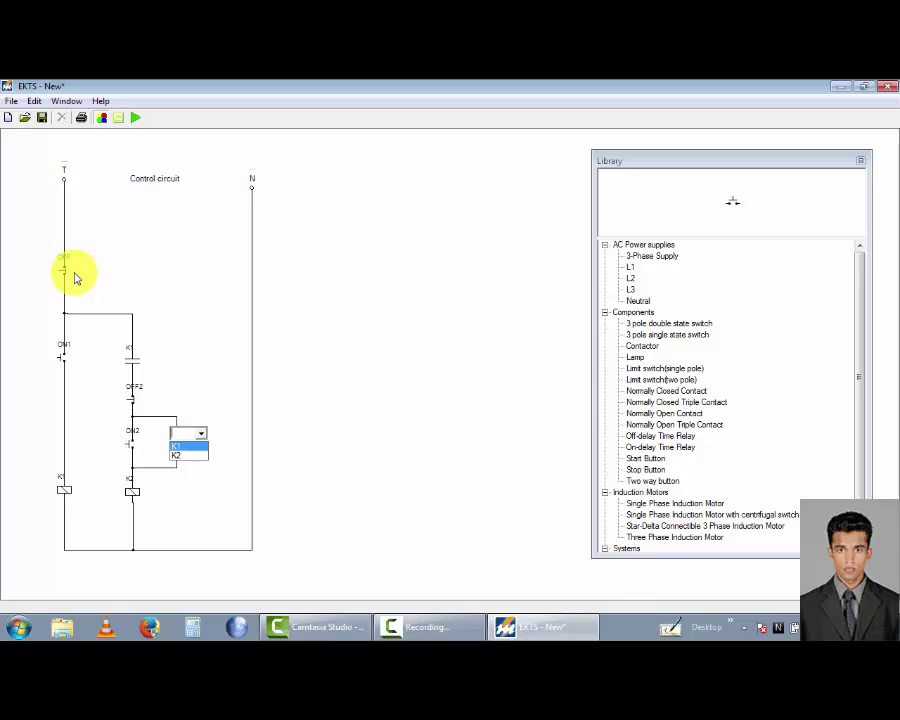
key(Down)
key(Return)
key(Return)
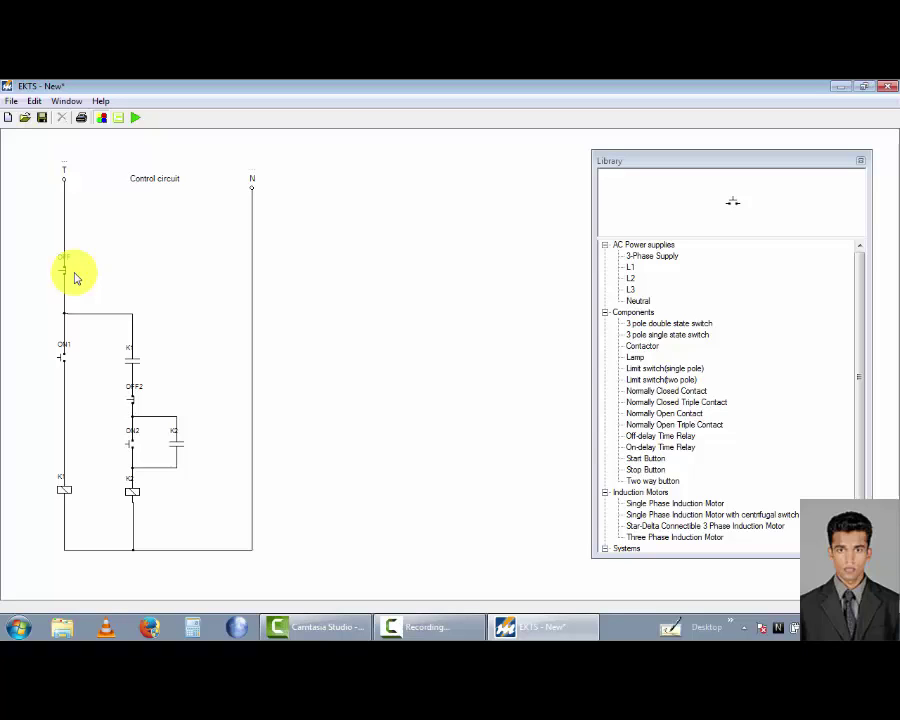
Step: Place a 3-Phase Supply beside the control circuit and two Normally Open Triple Contacts side by side below it
double_click(652, 256)
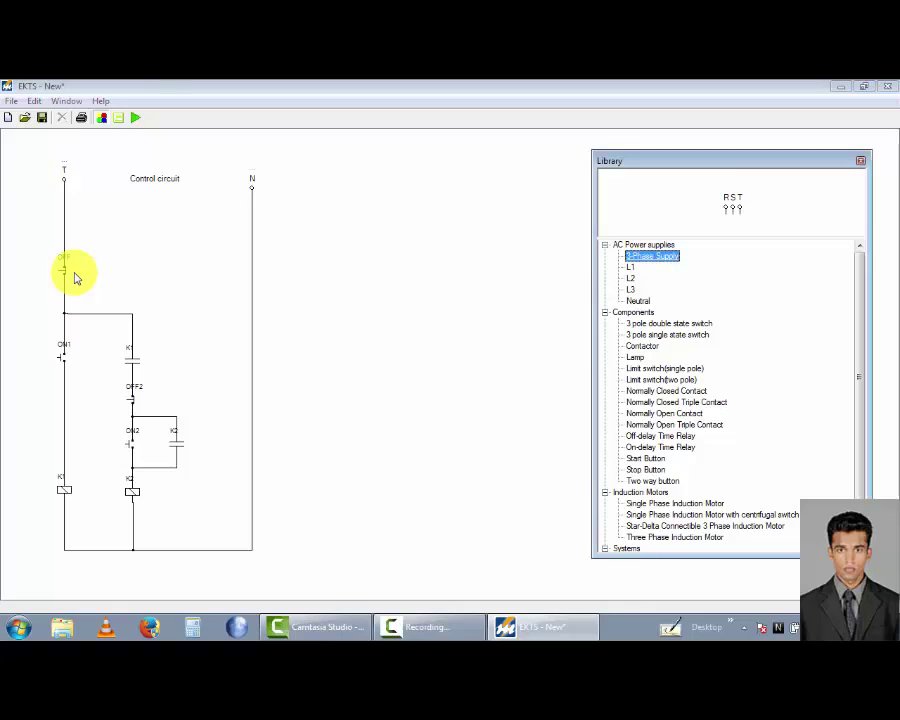
drag(18, 152, 355, 186)
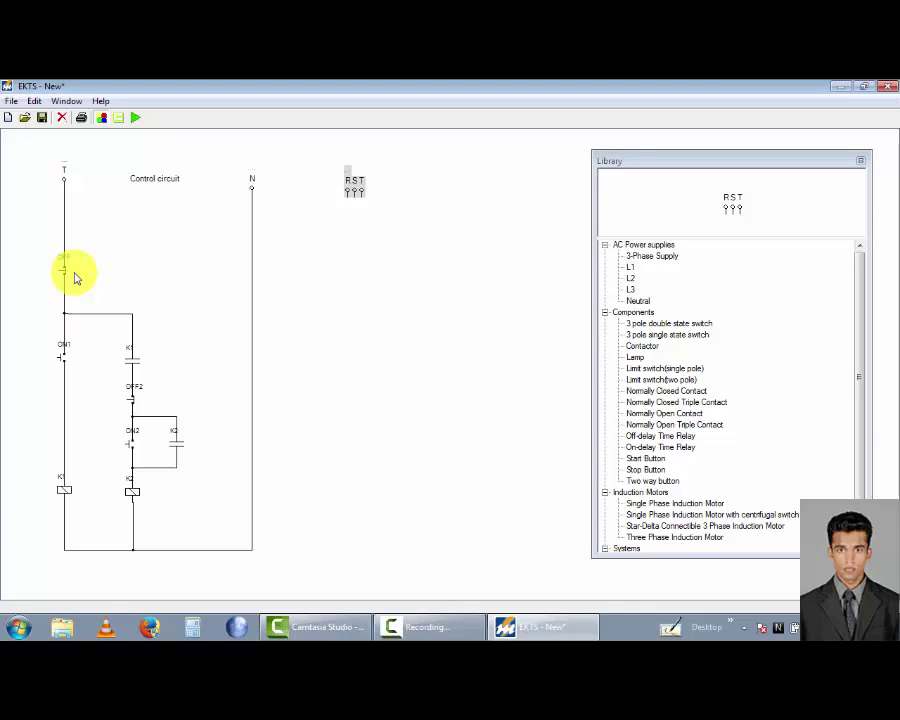
double_click(674, 425)
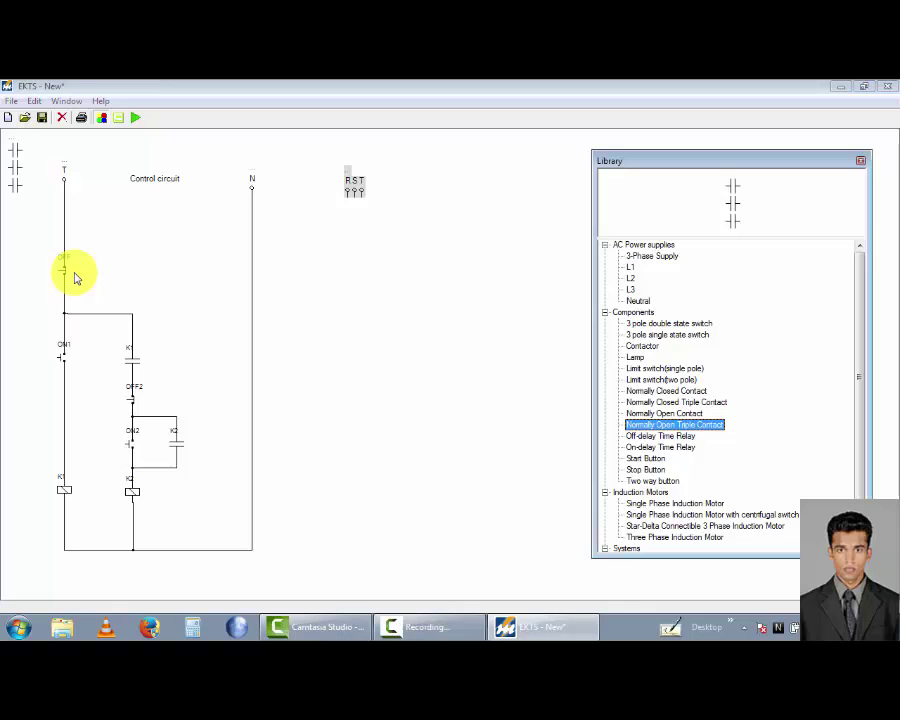
mouse_move(15, 168)
mouse_down()
mouse_move(352, 308)
mouse_move(360, 320)
mouse_up()
mouse_move(15, 168)
mouse_down()
mouse_move(415, 329)
mouse_move(470, 330)
mouse_up()
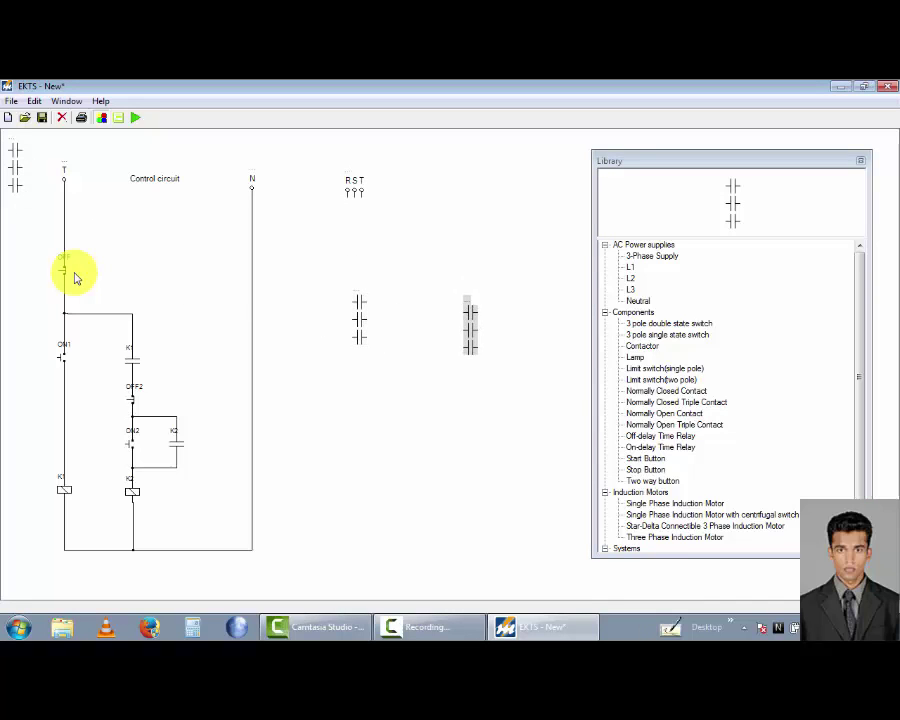
Step: Rotate both triple contacts so their poles lie in a row and centre the first one under the three-phase supply
right_click(359, 320)
mouse_move(394, 329)
click(468, 329)
right_click(470, 328)
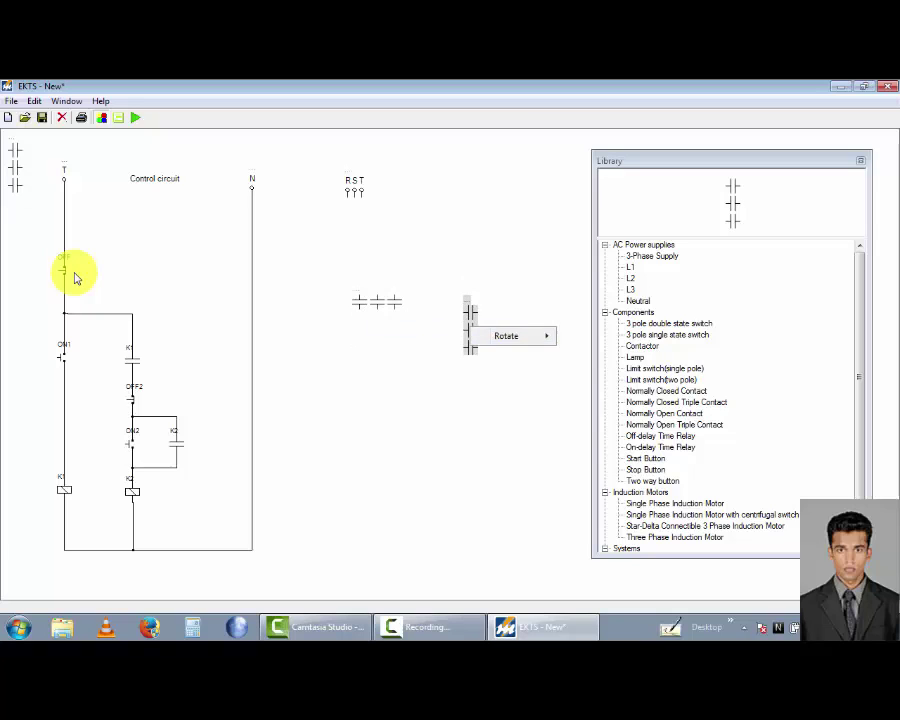
mouse_move(506, 336)
click(581, 336)
drag(377, 302, 358, 313)
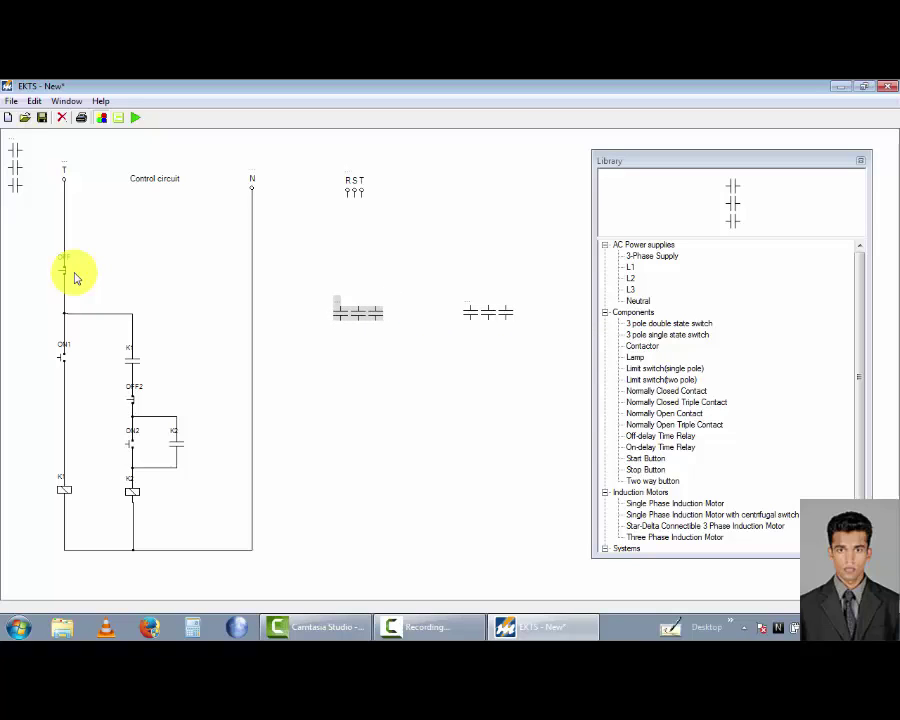
click(488, 311)
drag(488, 311, 480, 315)
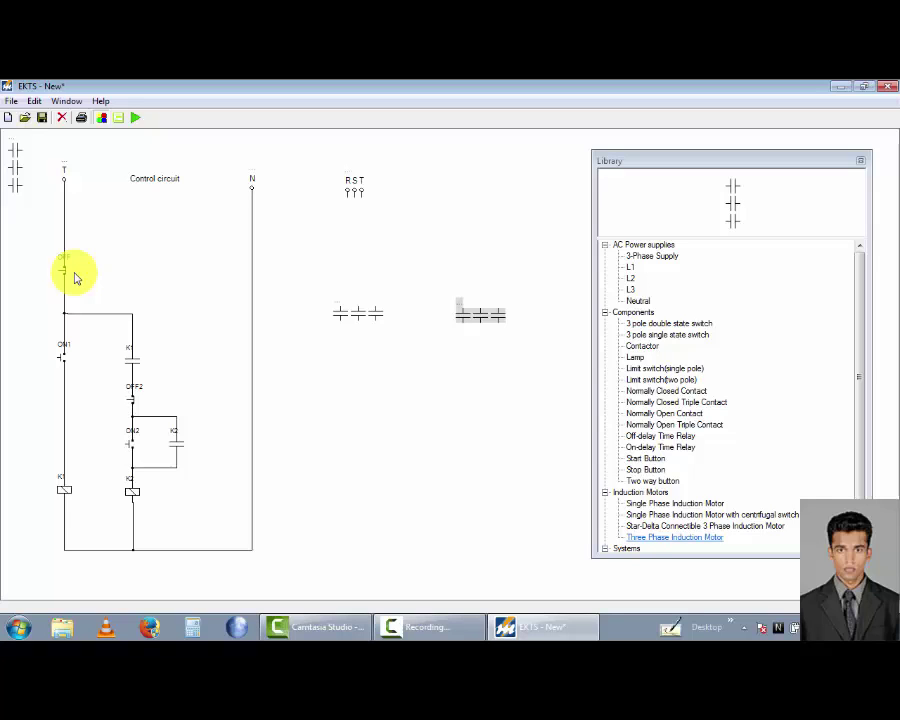
Step: Place two Three Phase Induction Motors below the triple contacts and delete the stray third triple contact
click(675, 537)
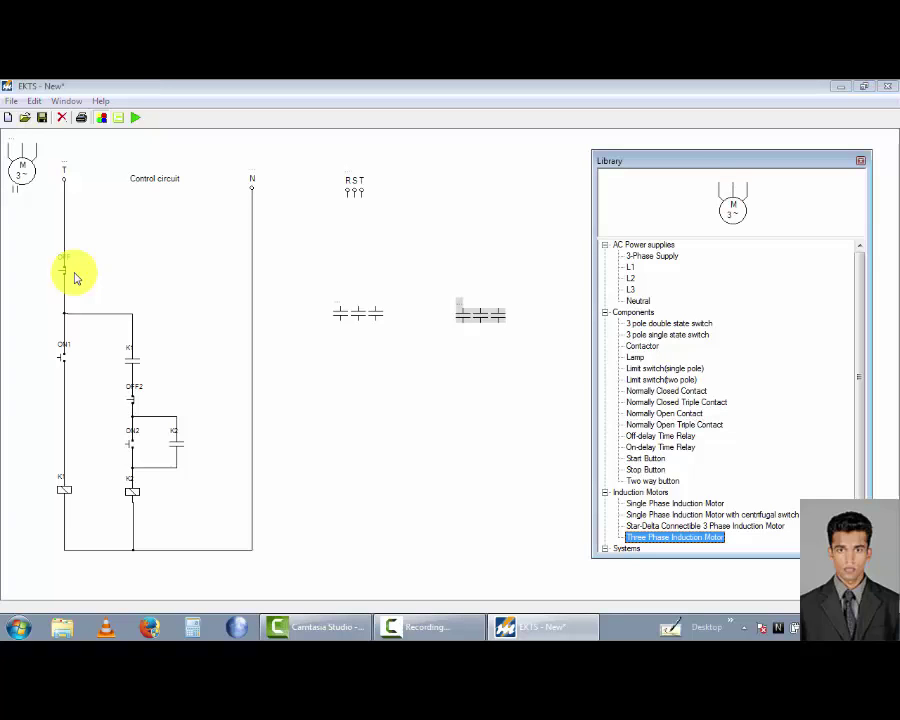
mouse_move(22, 171)
mouse_down()
mouse_move(151, 352)
mouse_move(401, 476)
mouse_move(360, 506)
mouse_up()
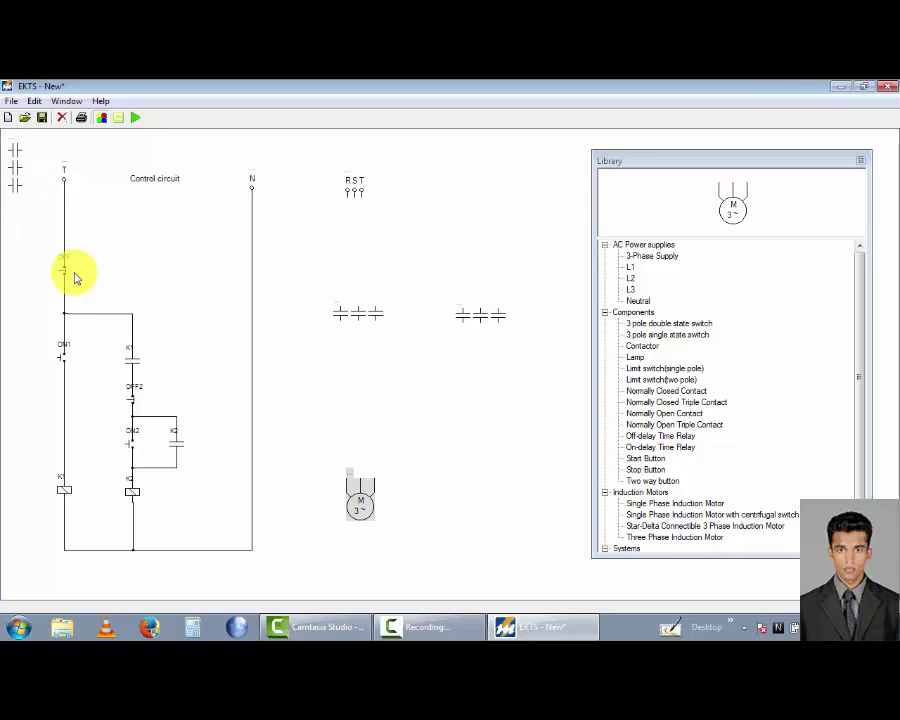
click(675, 537)
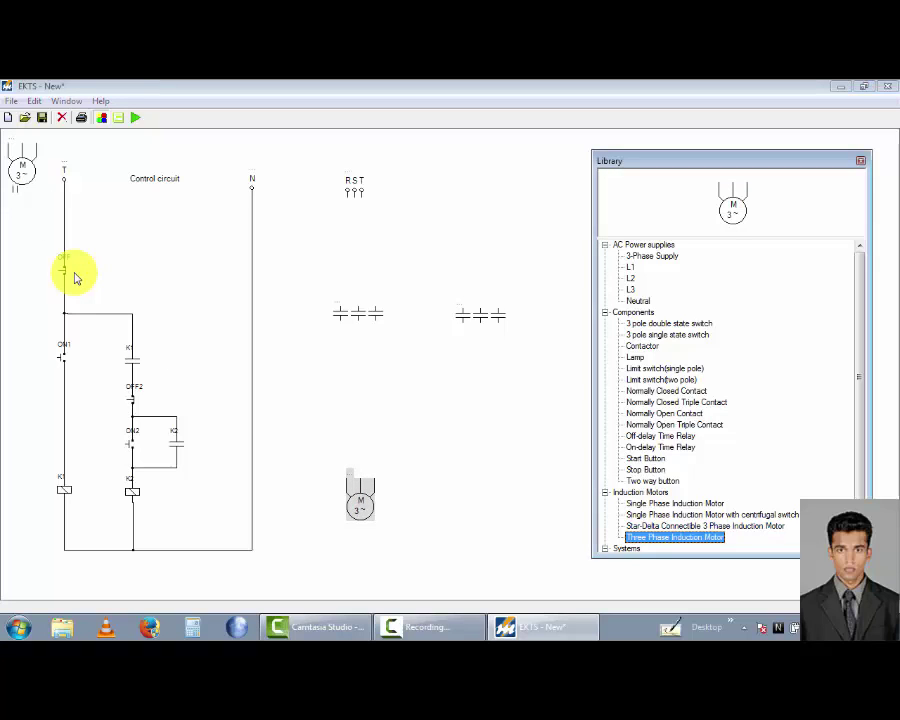
drag(675, 537, 516, 495)
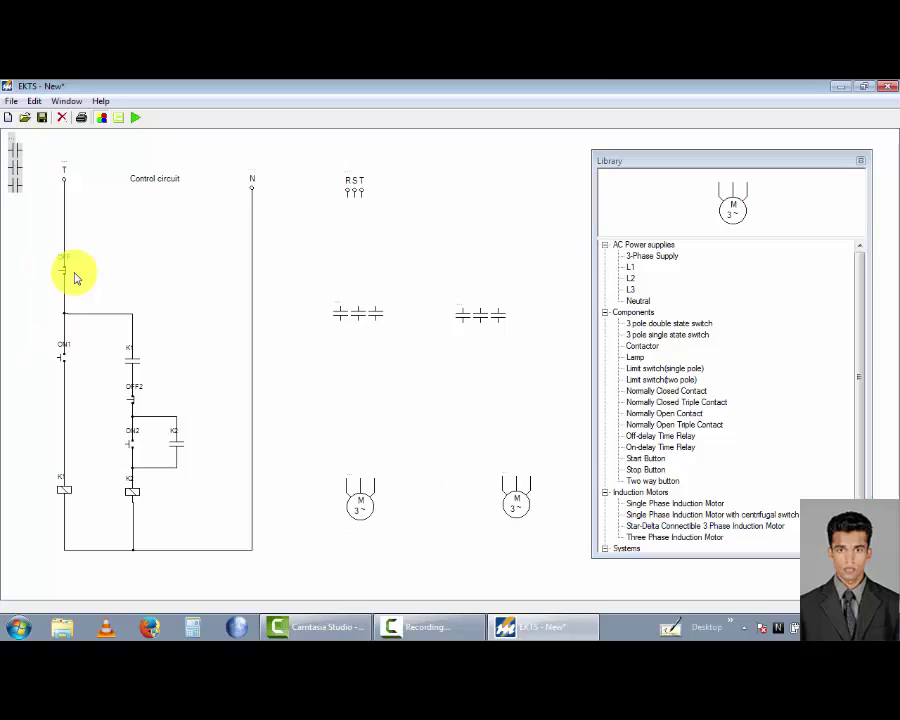
click(62, 118)
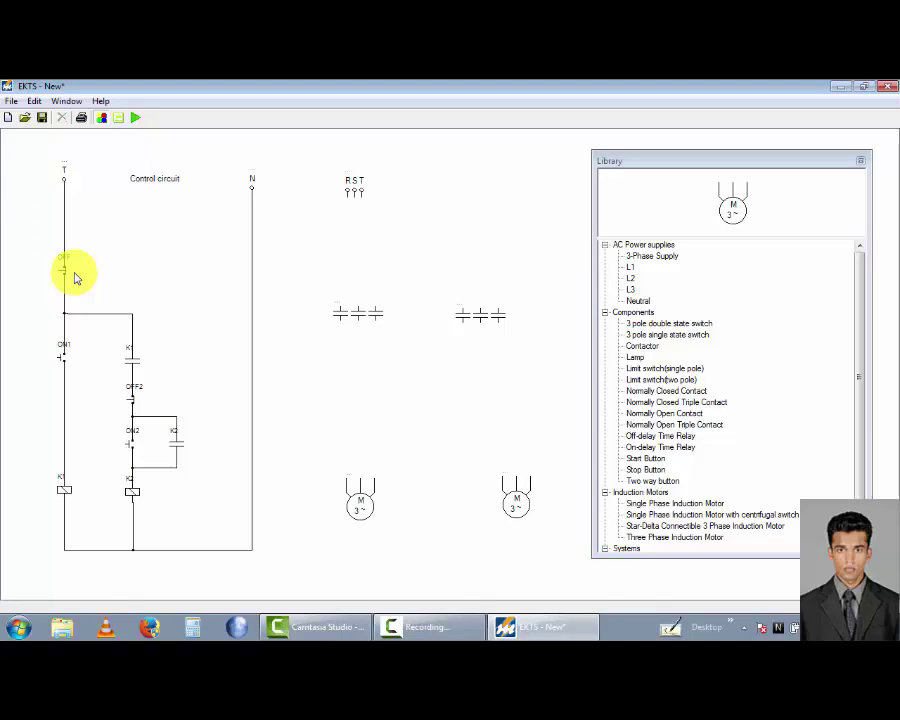
Step: Wire the R, S and T supply terminals to the first triple contact and straighten the T wire above its pole
mouse_move(340, 308)
mouse_down()
mouse_move(355, 251)
mouse_move(348, 192)
mouse_up()
drag(358, 307, 355, 191)
mouse_move(376, 308)
mouse_down()
mouse_move(358, 185)
mouse_move(361, 192)
mouse_up()
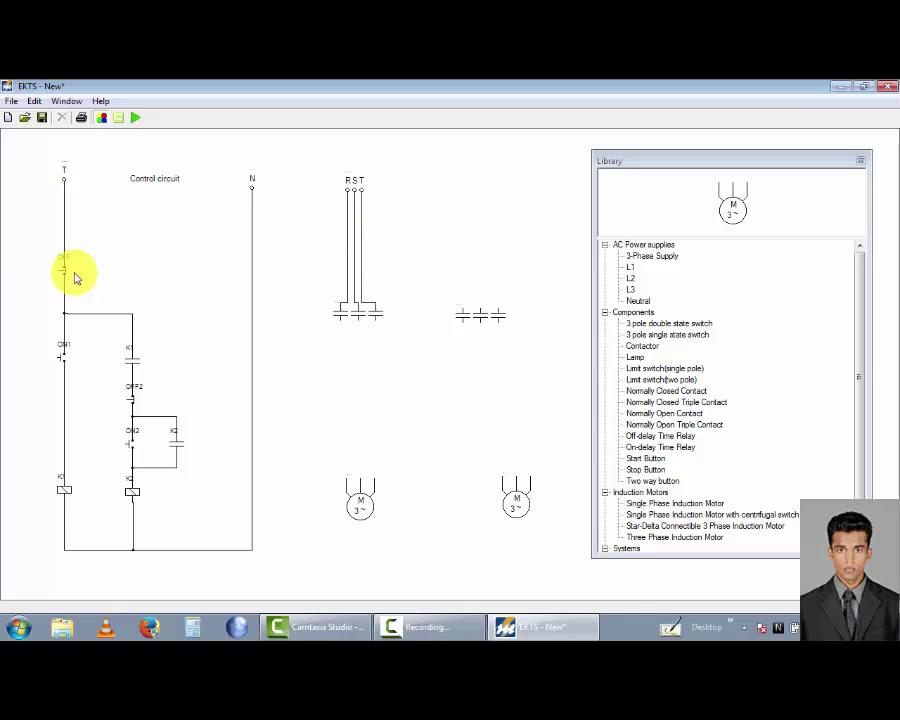
drag(361, 250, 375, 250)
click(75, 278)
Step: Centre the three-phase supply over the first triple contact and straighten the R wire above its pole
drag(356, 184, 359, 184)
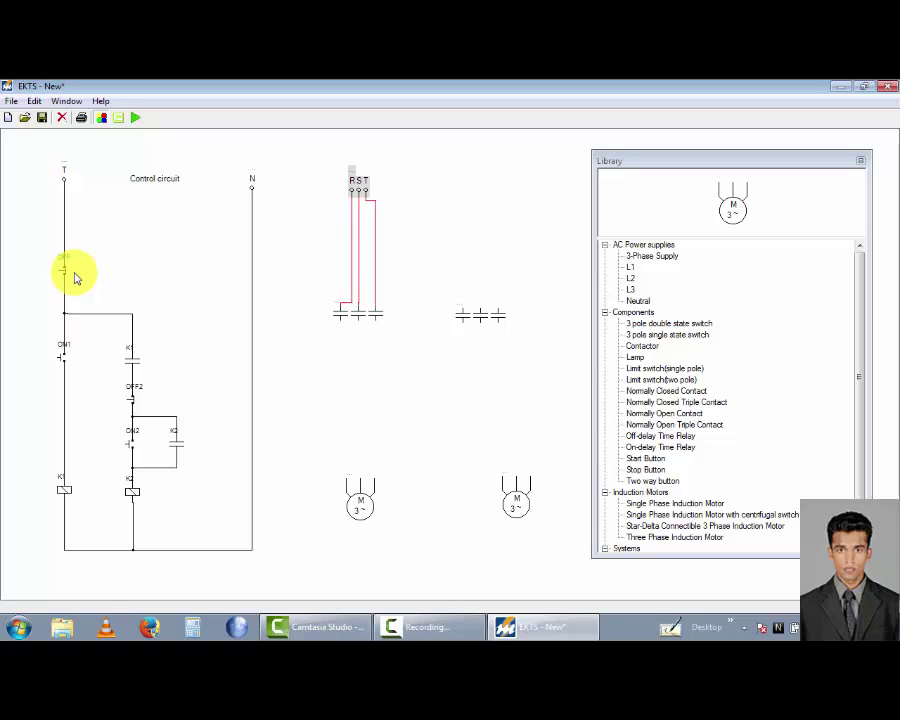
key(Left)
key(Left)
key(Down)
key(Right)
drag(351, 250, 340, 250)
click(75, 278)
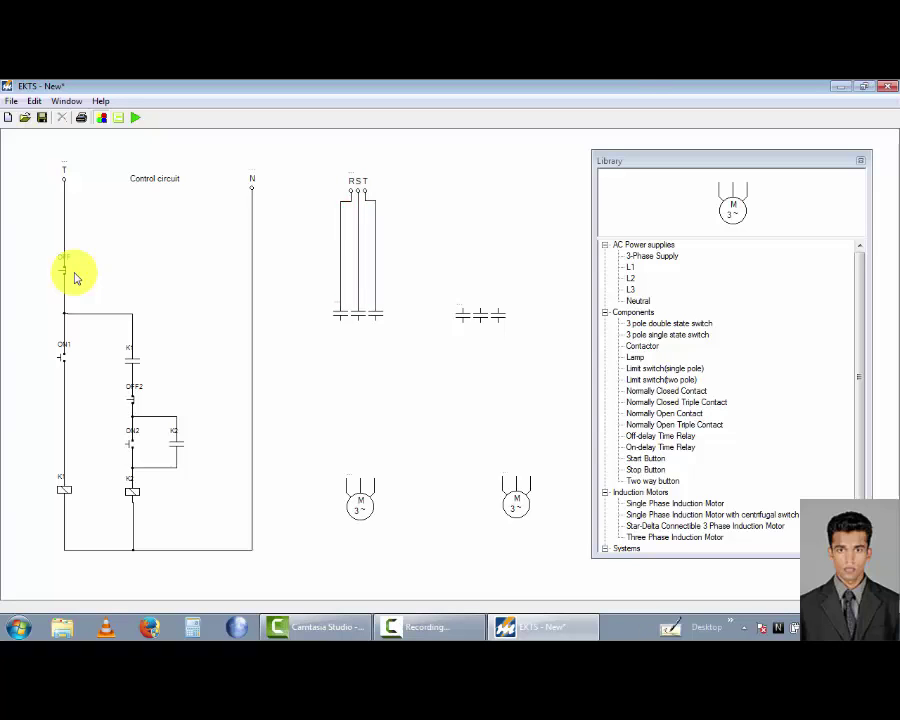
Step: Wire the first triple contact down to the first motor, move the motor lower and straighten the connecting wires
drag(341, 318, 346, 478)
drag(346, 400, 341, 400)
mouse_move(360, 479)
mouse_down()
mouse_move(377, 381)
mouse_move(358, 320)
mouse_move(366, 485)
mouse_move(358, 517)
mouse_move(381, 392)
mouse_move(375, 318)
mouse_up()
click(400, 475)
drag(358, 519, 356, 540)
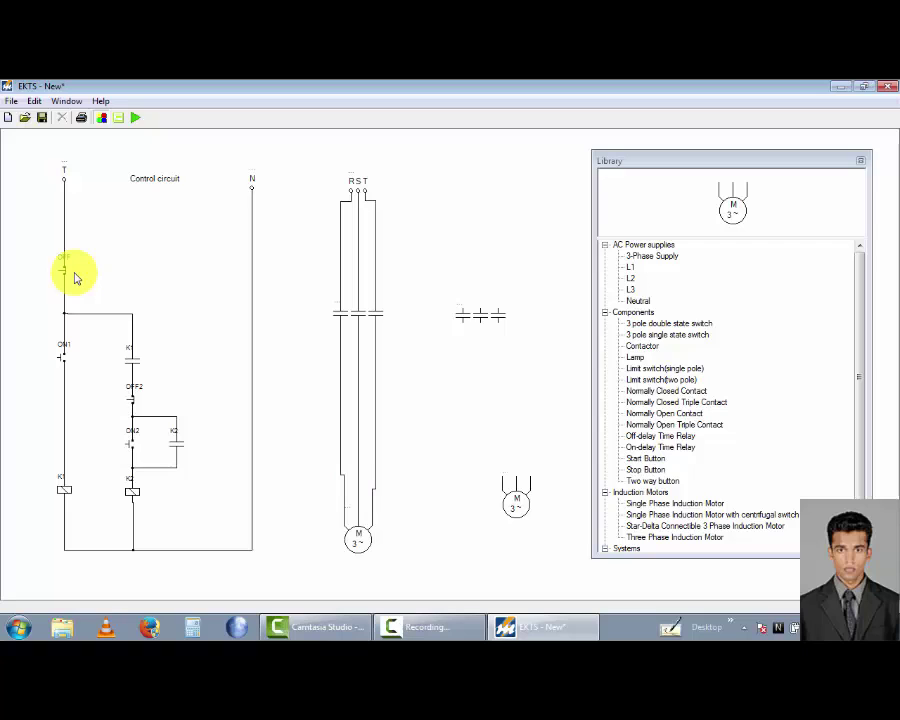
drag(342, 475, 342, 507)
click(74, 273)
Step: Align the second motor under the second triple contact and wire the contact's first two upper terminals to the S and R lines at separate levels
drag(516, 497, 480, 532)
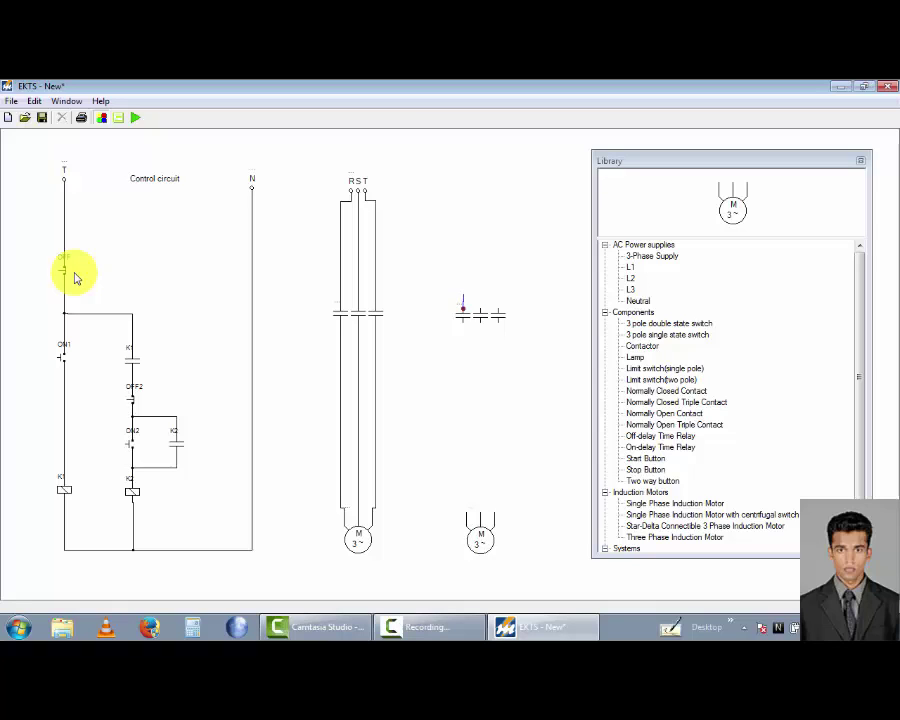
mouse_move(463, 309)
mouse_down()
mouse_move(456, 298)
mouse_move(358, 280)
mouse_up()
drag(412, 304, 412, 277)
click(428, 245)
mouse_move(480, 309)
mouse_down()
mouse_move(492, 277)
mouse_move(456, 248)
mouse_move(357, 274)
mouse_move(341, 265)
mouse_up()
drag(412, 304, 412, 264)
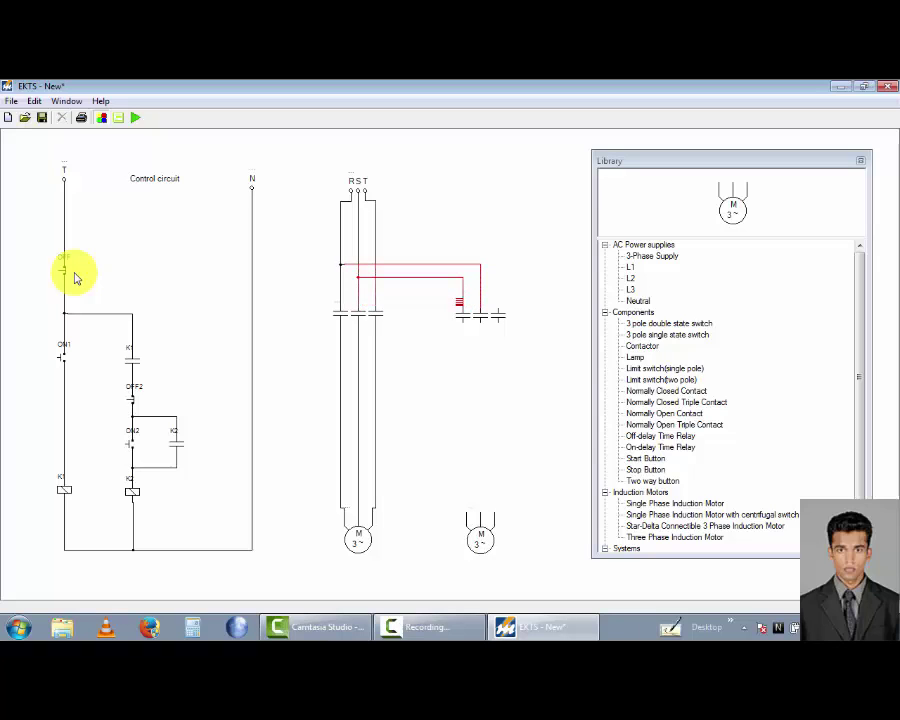
click(420, 340)
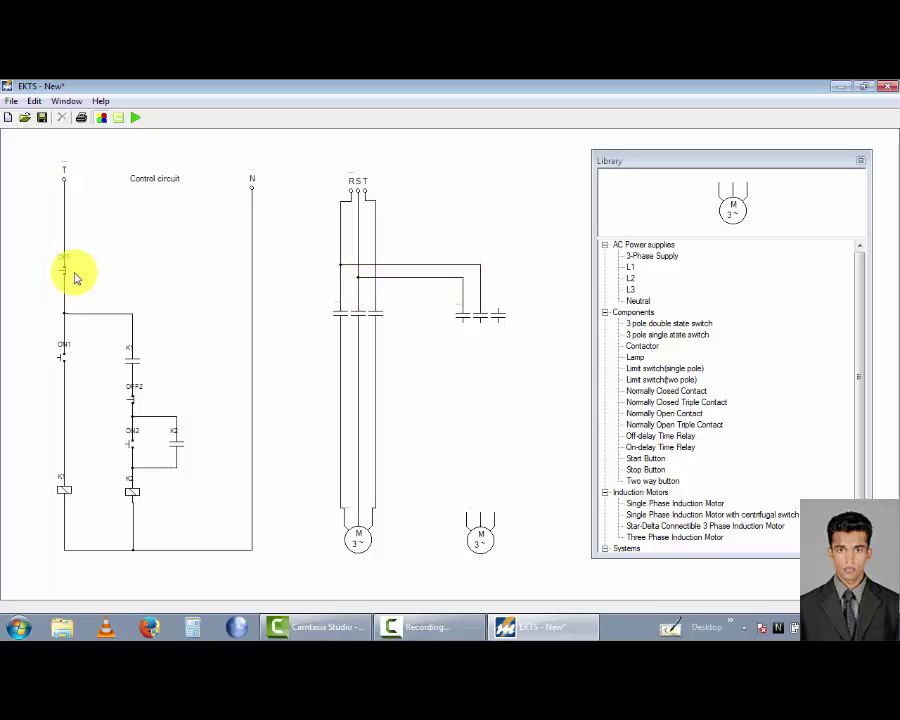
Step: Wire the second triple contact's third upper terminal to the T line and its lower terminals to the second motor
mouse_move(498, 309)
mouse_down()
mouse_move(510, 288)
mouse_move(477, 235)
mouse_move(375, 249)
mouse_up()
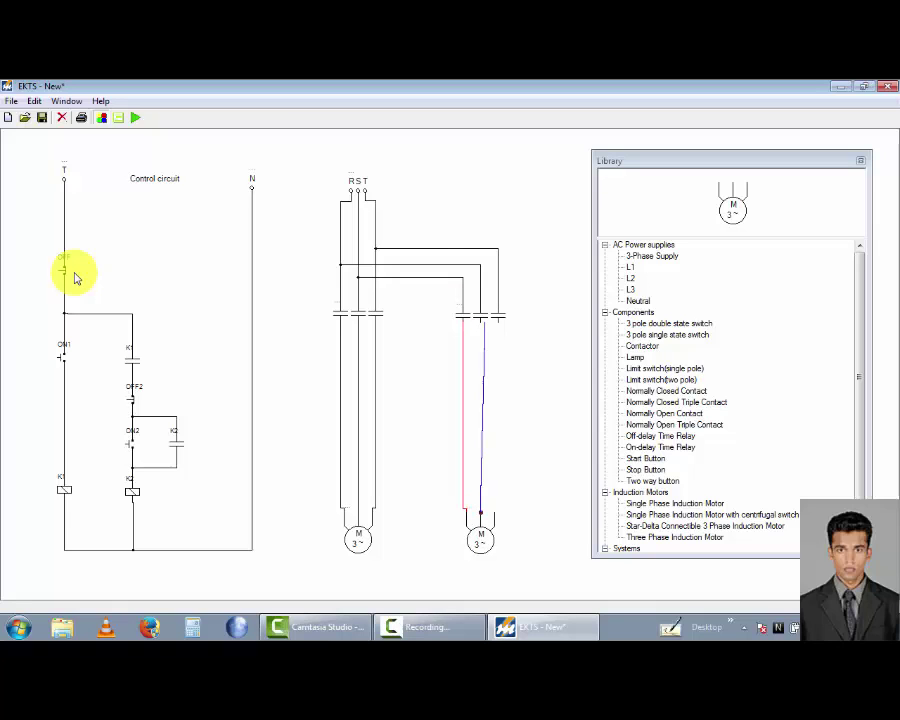
click(494, 512)
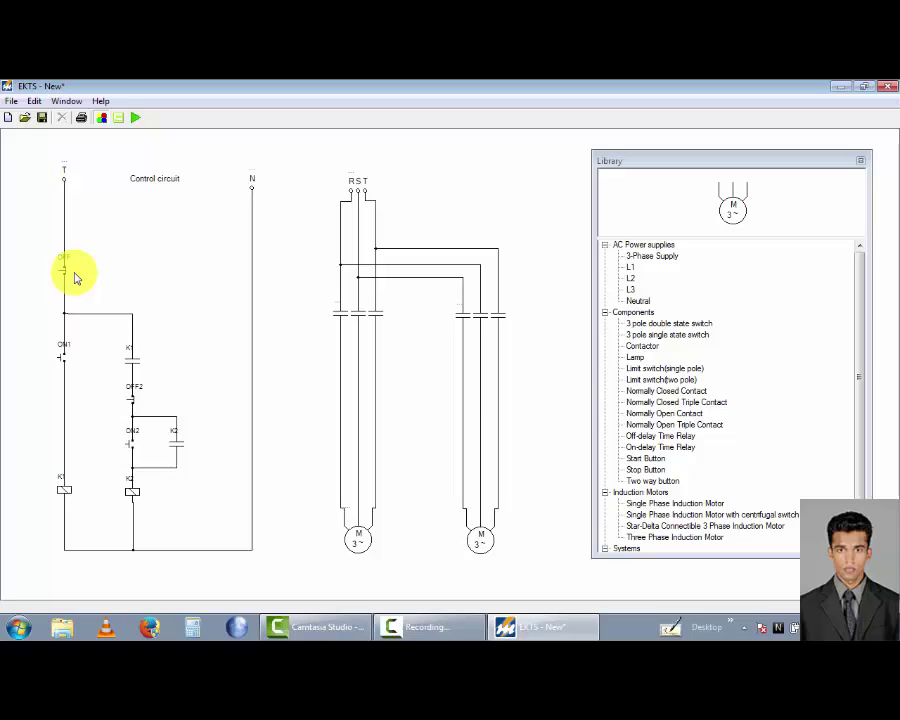
Step: Assign the first triple contact to K1 and the second triple contact to K2
click(338, 304)
click(365, 303)
click(350, 314)
click(460, 305)
click(487, 305)
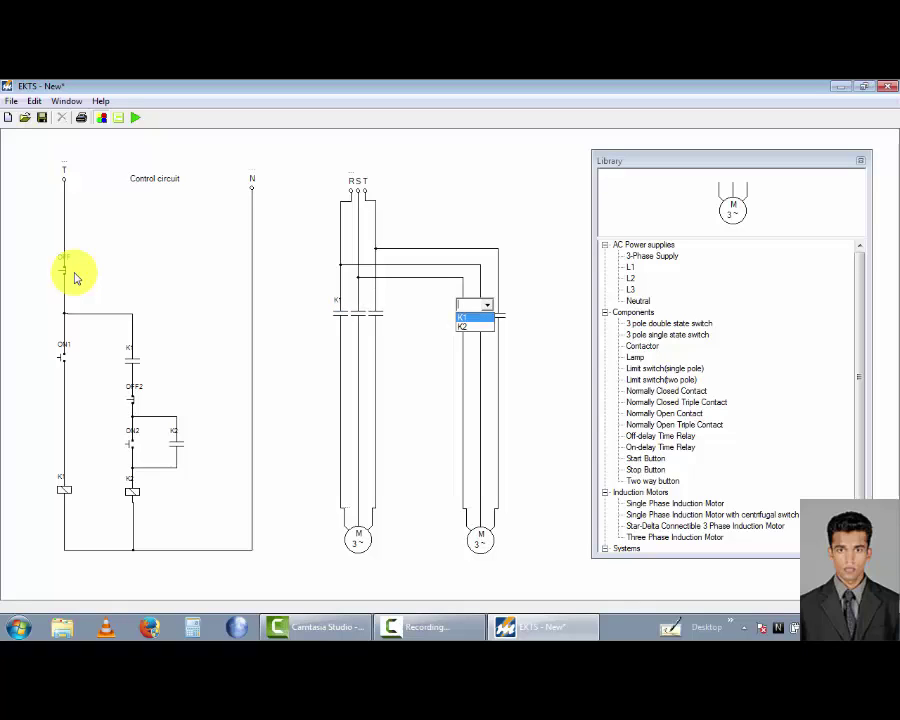
key(Return)
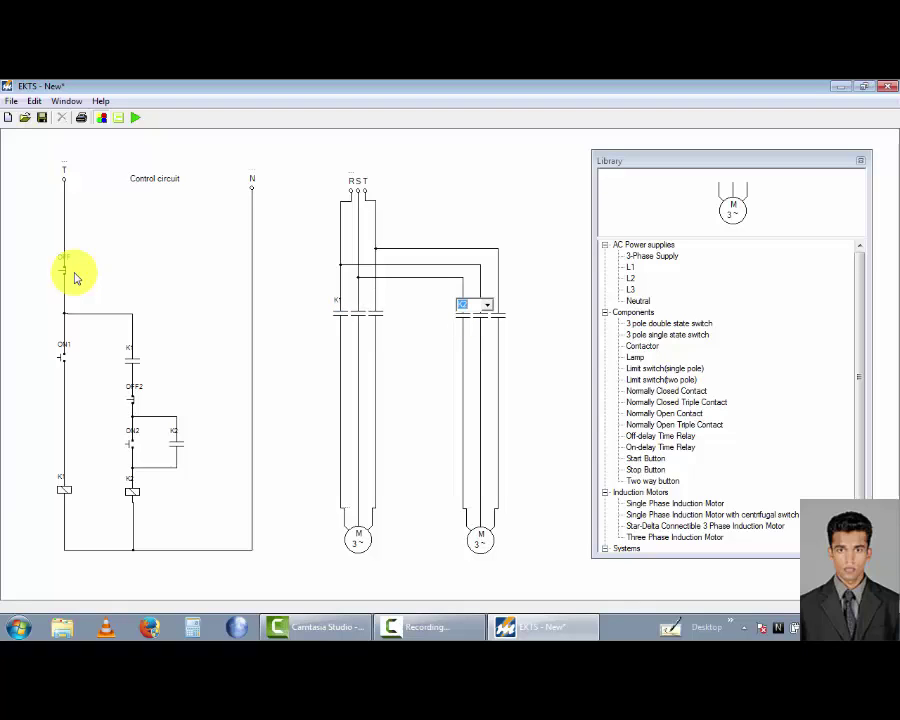
key(Return)
Step: Label the first motor M1 and the second motor M2
click(348, 507)
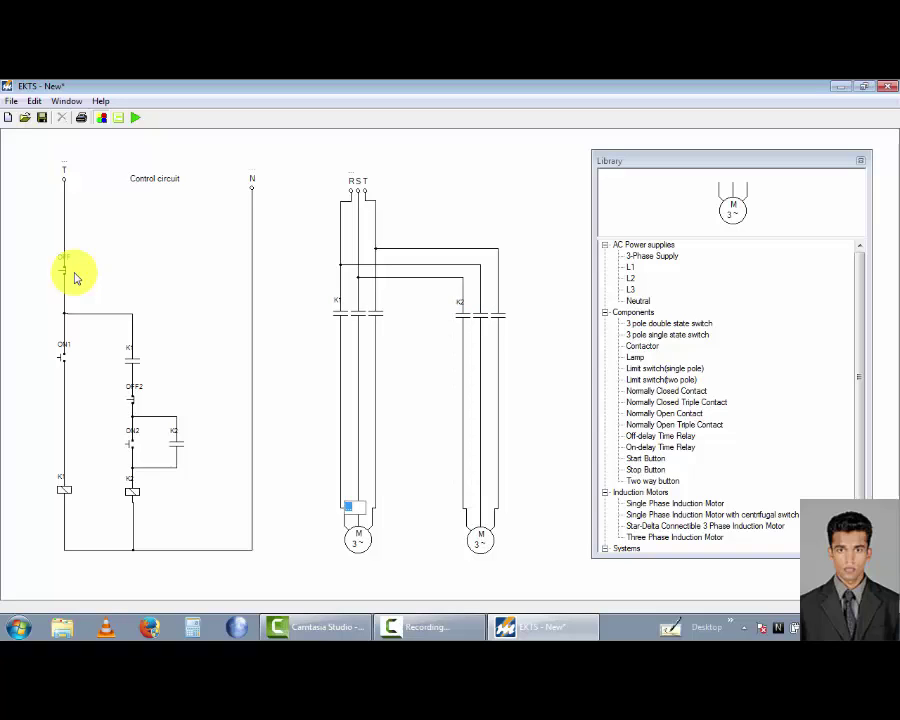
text(m1)
key(Return)
key(Tab)
text(m2)
key(Return)
Step: Add the description text "Power circuit" beside the three-phase supply
key(alt+e)
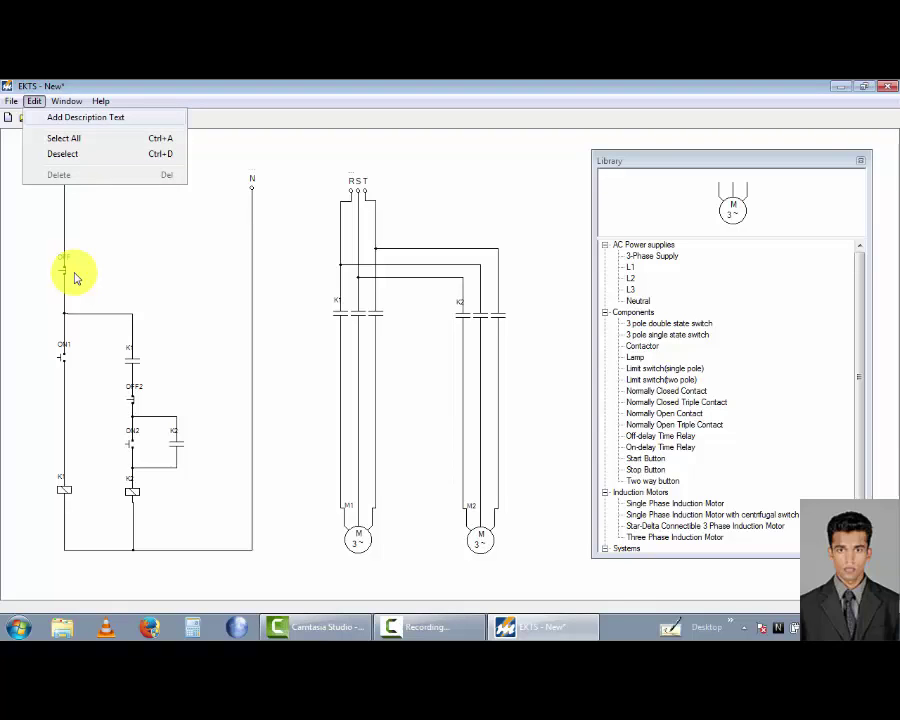
key(Return)
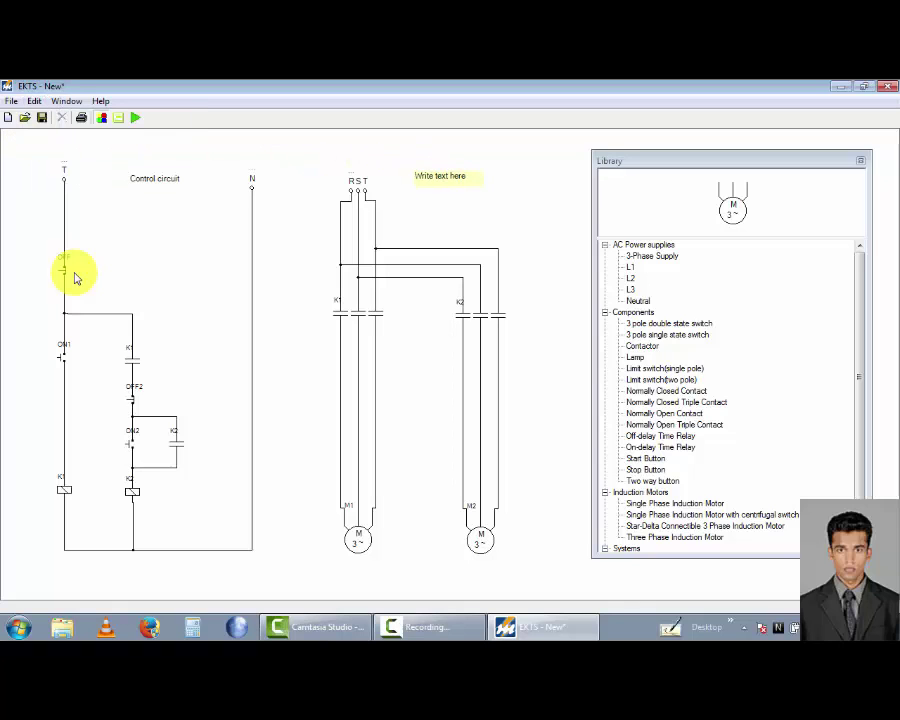
double_click(440, 172)
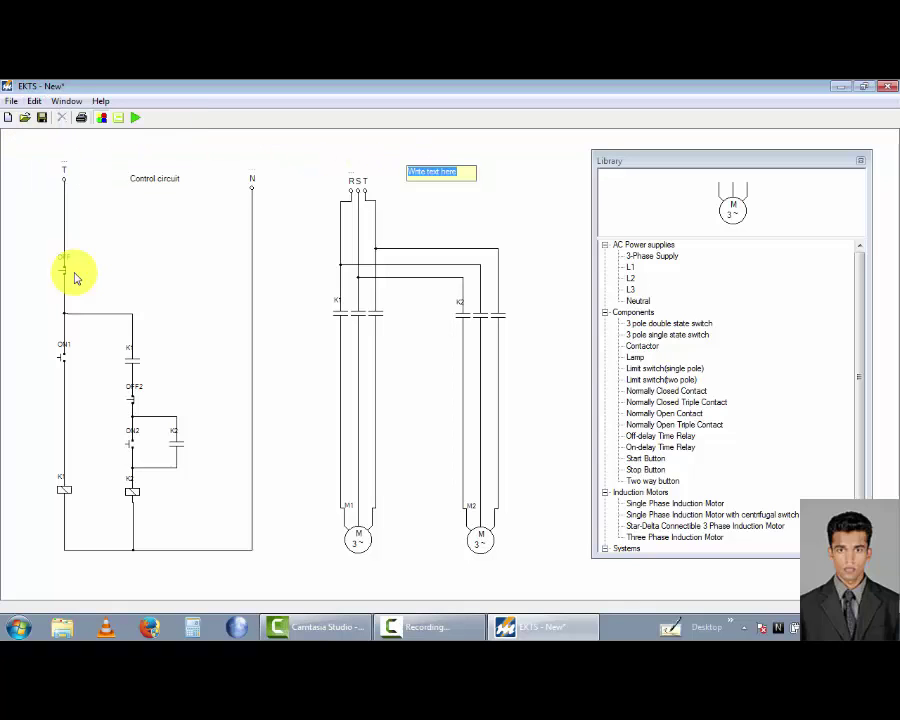
key(BackSpace)
text(POwer circuit)
key(Left)
key(Left)
key(Left)
key(Left)
key(Left)
key(Left)
key(Left)
key(Left)
key(Left)
key(Left)
key(BackSpace)
text(o)
key(Return)
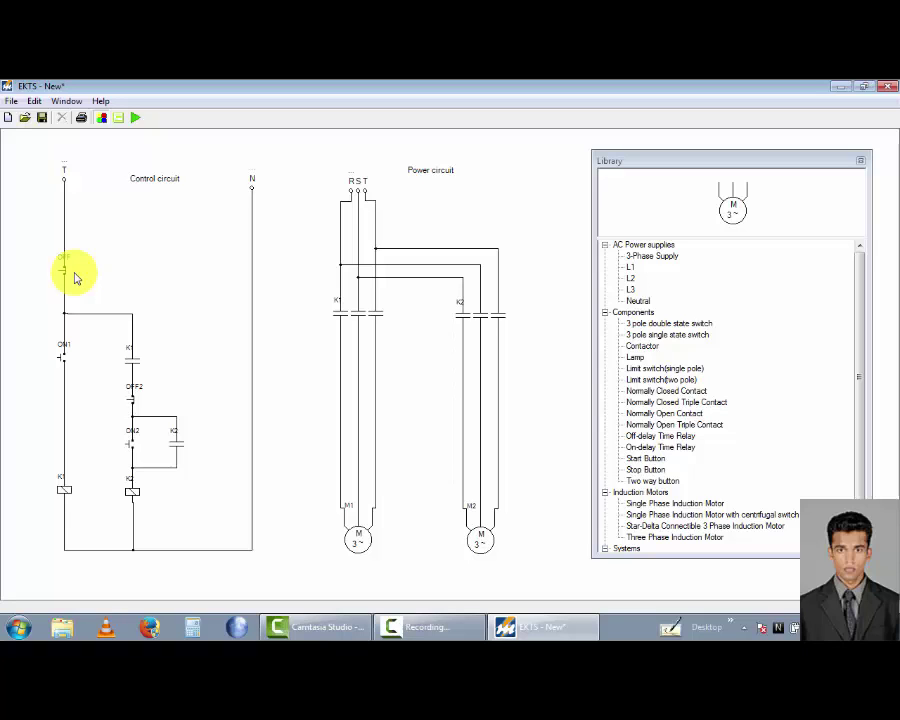
Step: Run the circuit simulation to test the start and stop control, and end the simulation
key(space)
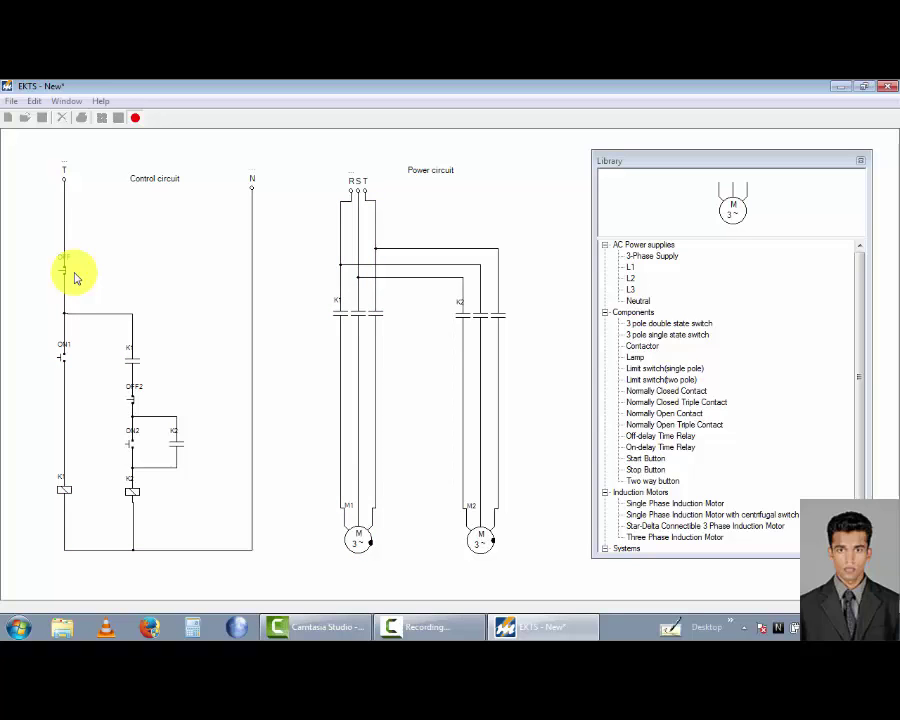
click(75, 278)
click(75, 278)
key(Escape)
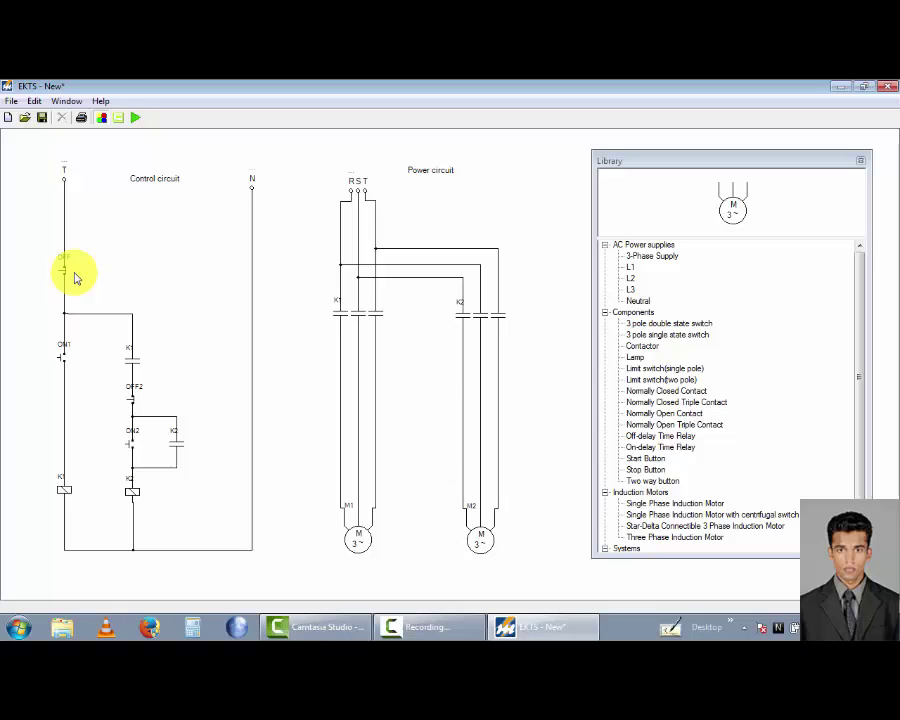
Step: Rewire the lower end of the K1 holding contact to the line between the ON1 button and coil K1, keeping the OFF2 branch connected
click(132, 378)
key(Delete)
mouse_move(132, 368)
mouse_down()
mouse_move(64, 384)
mouse_move(100, 383)
mouse_up()
click(74, 273)
Step: Simulate the rewired circuit: start M1, start M2, stop M2 alone with OFF2, and shut down M1 with the main OFF button
click(135, 118)
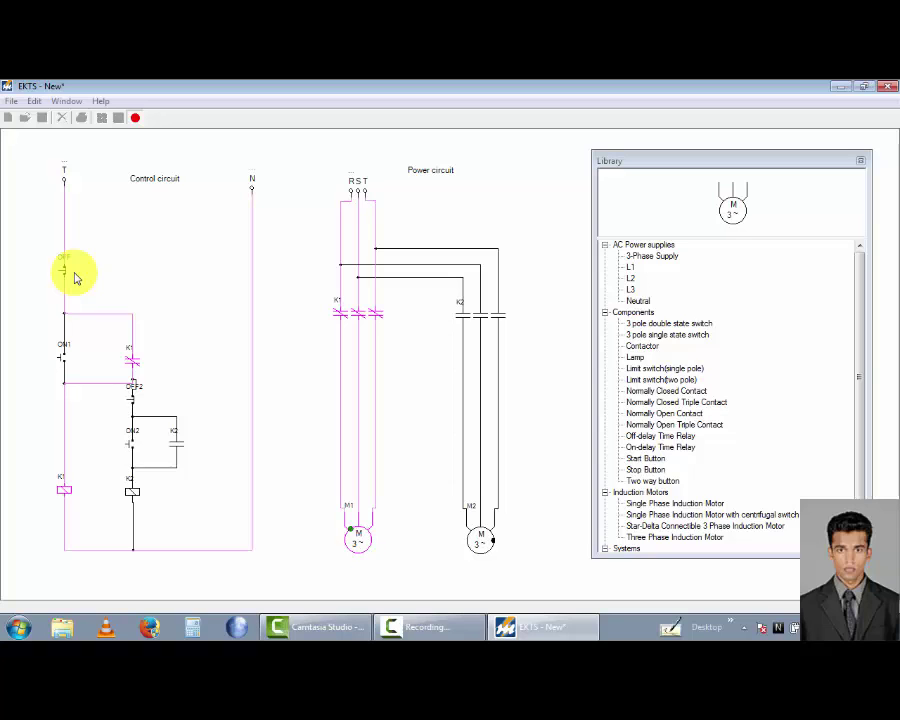
key(2)
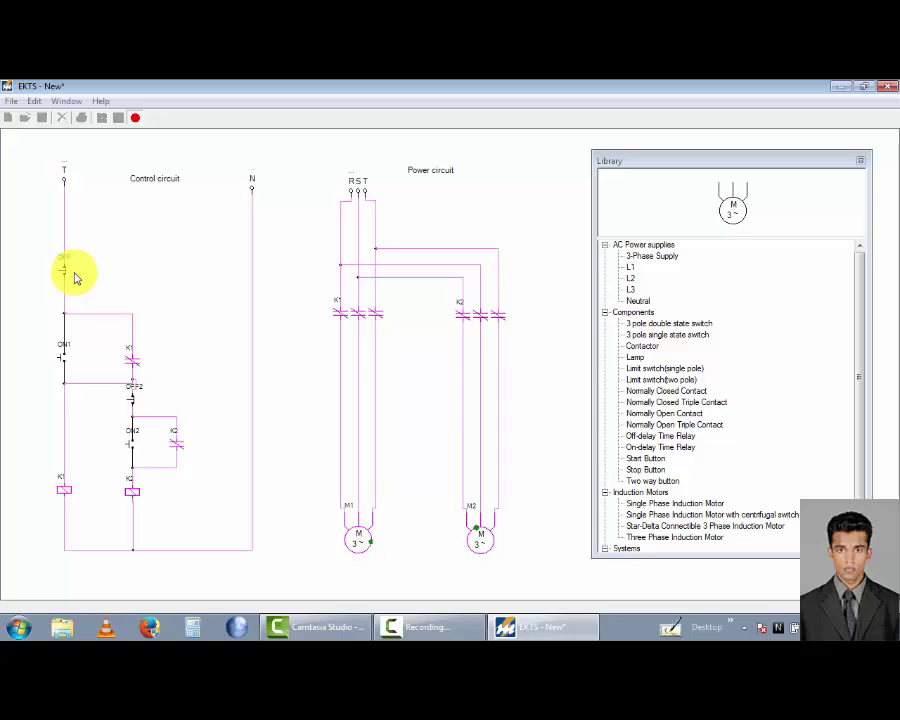
click(74, 273)
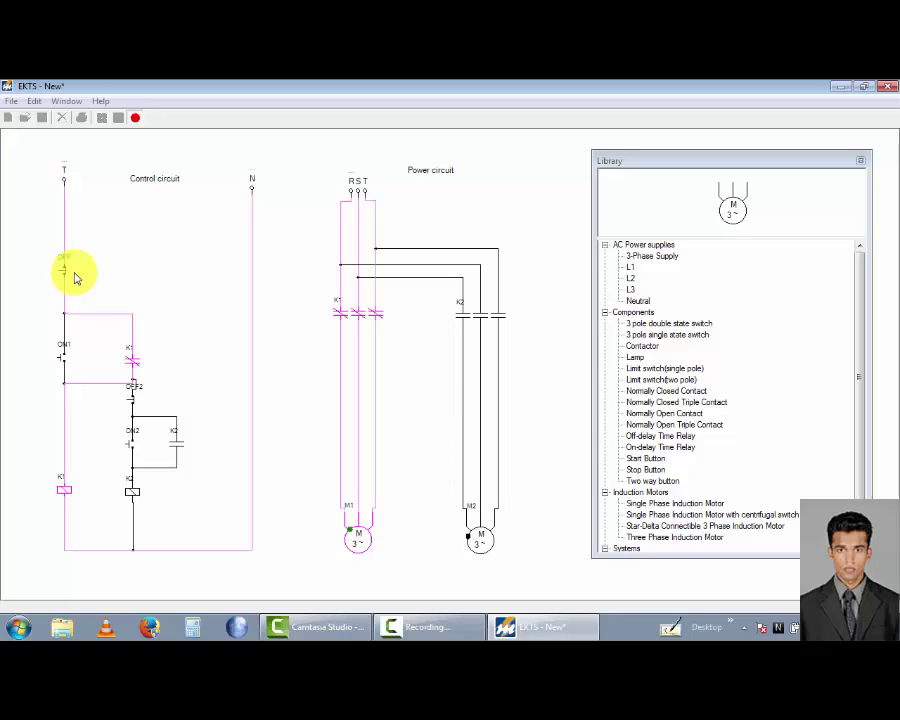
click(75, 278)
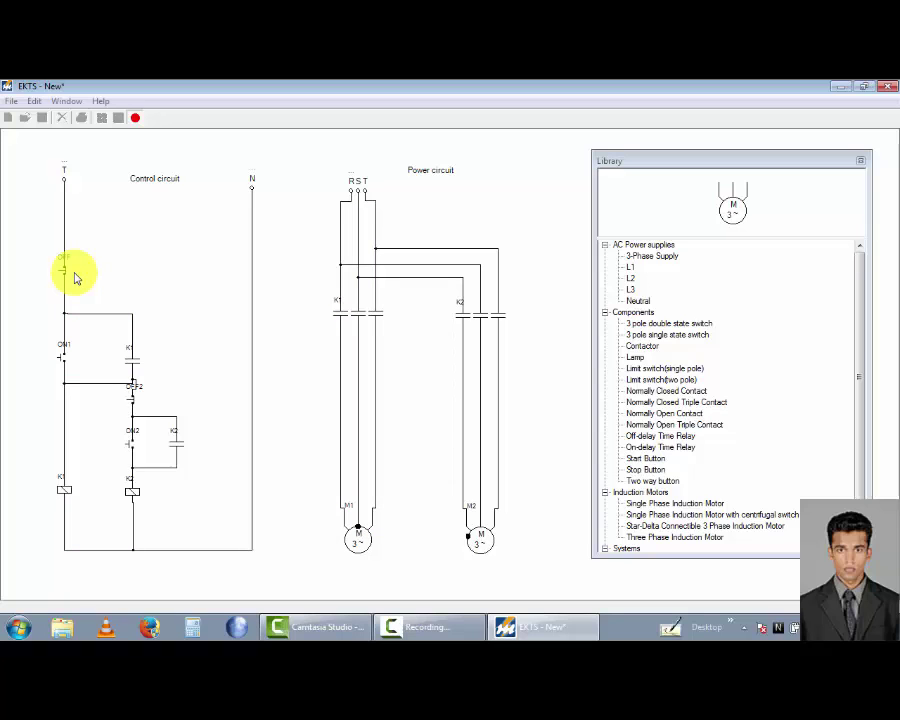
Step: Repeat the sequence test by starting M1 and M2, stopping both motors with the main OFF button, and starting M1 again
click(75, 278)
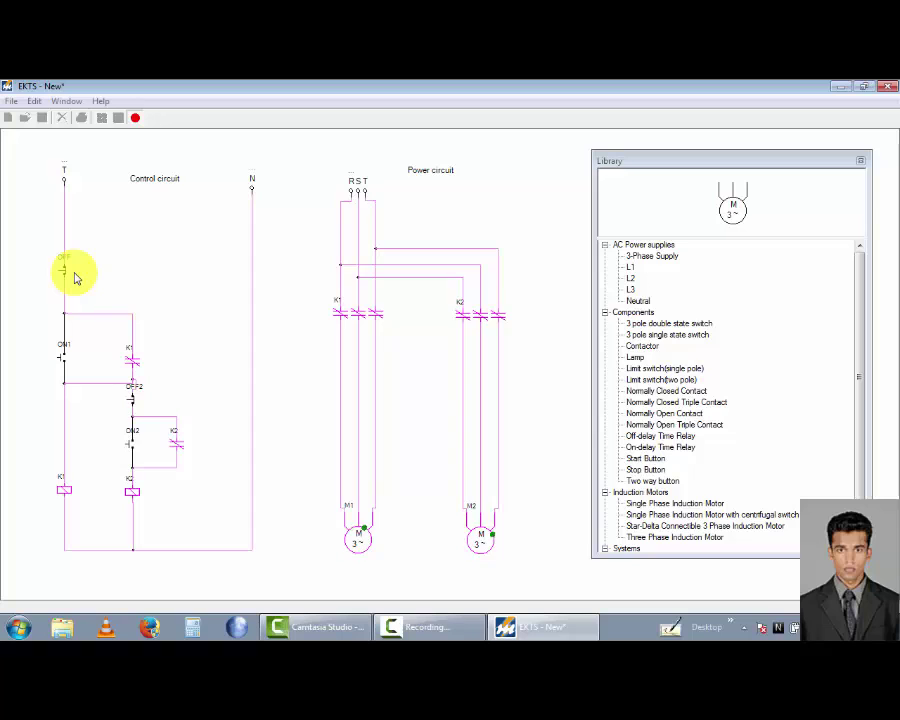
click(74, 275)
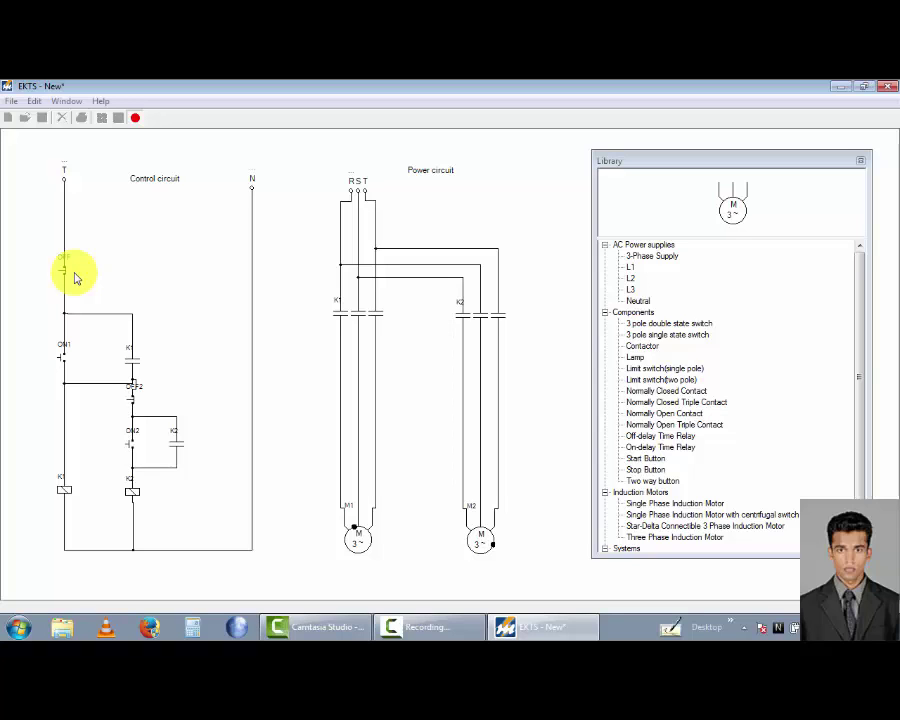
click(74, 274)
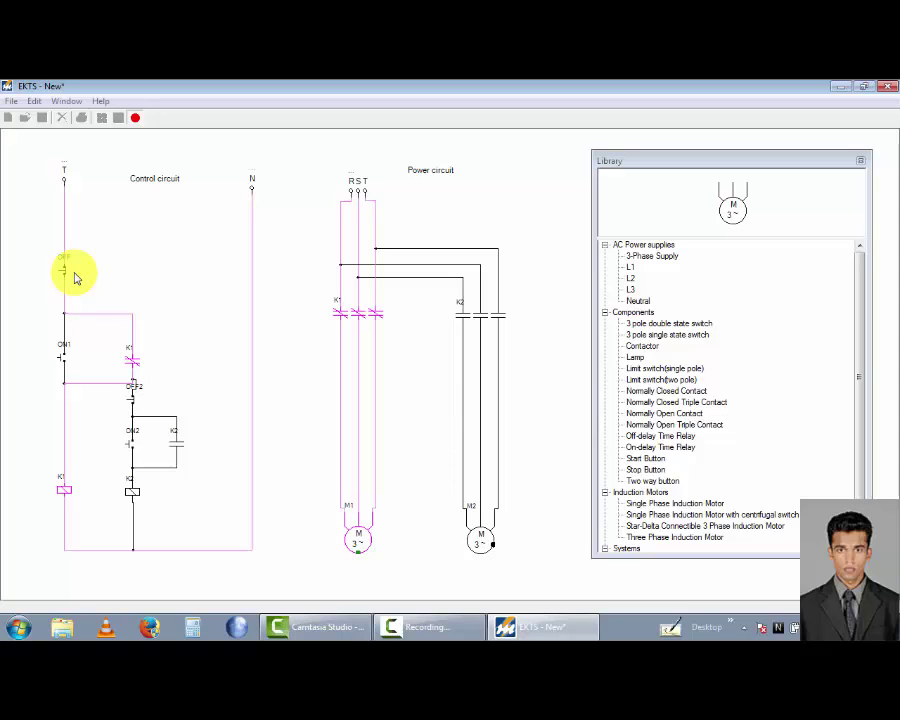
key(2)
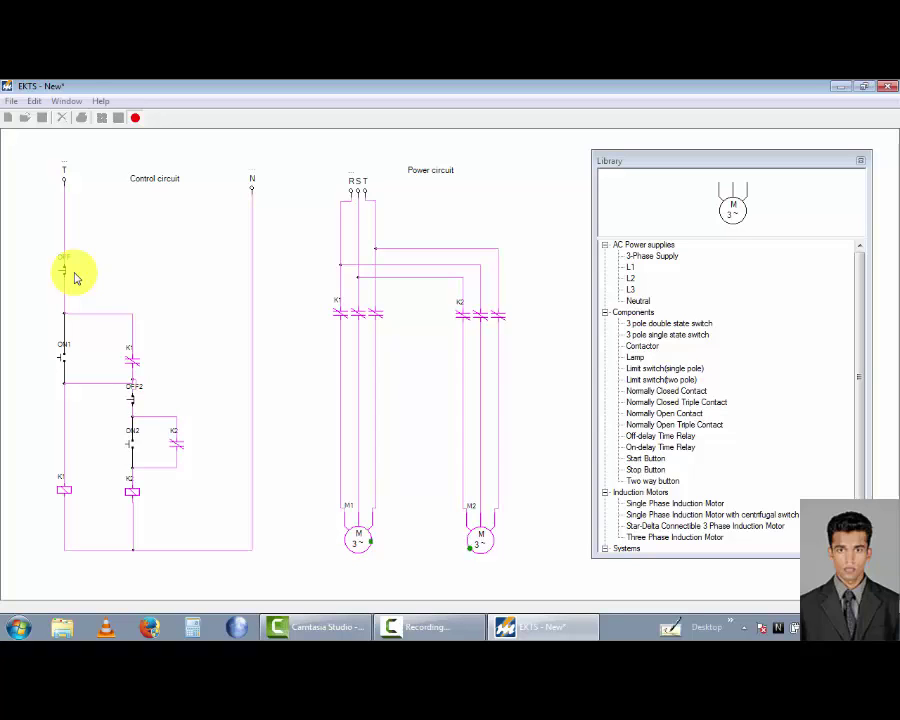
click(74, 274)
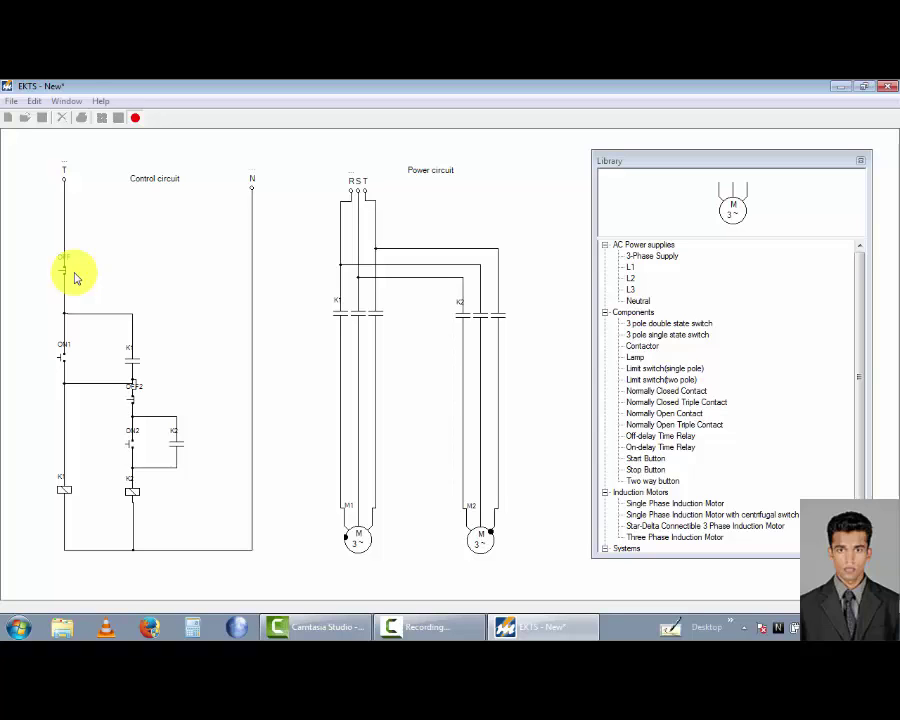
click(75, 278)
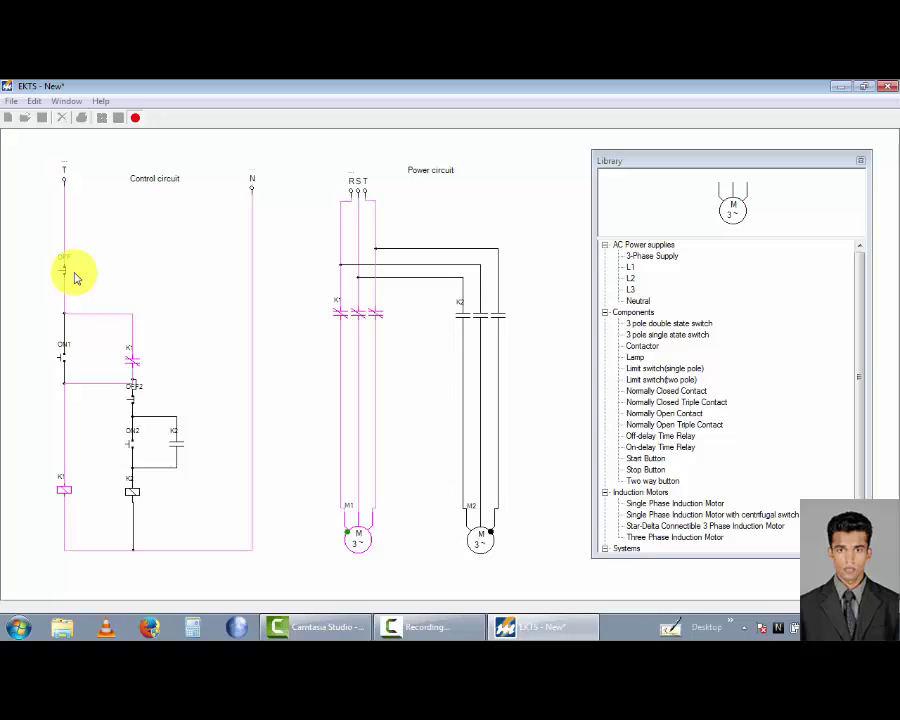